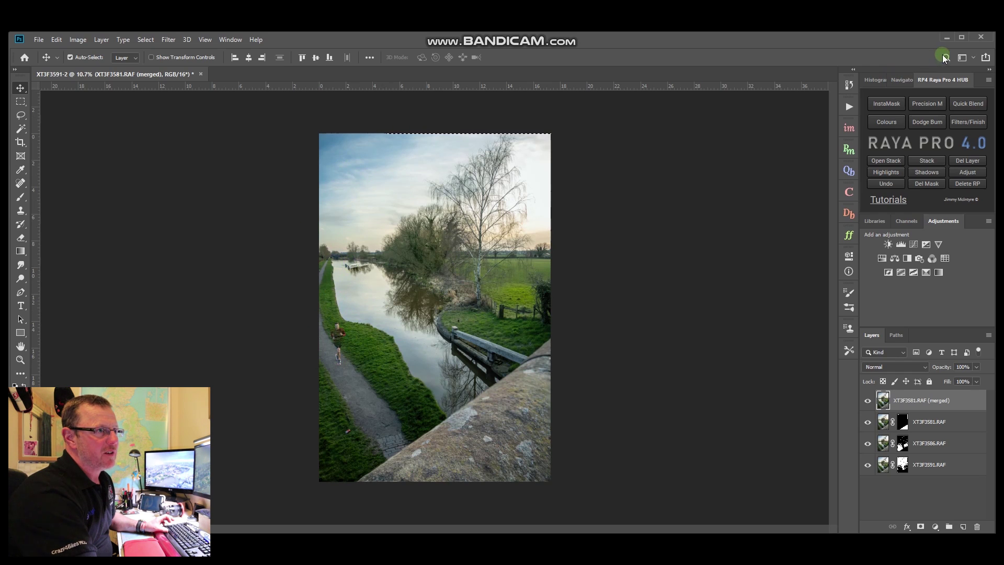
# Switch to Lightroom Classic and open XT3F3581-Edit-2.tif from the grid in Loupe view
pyautogui.click(946, 37)
pyautogui.doubleClick(305, 371)
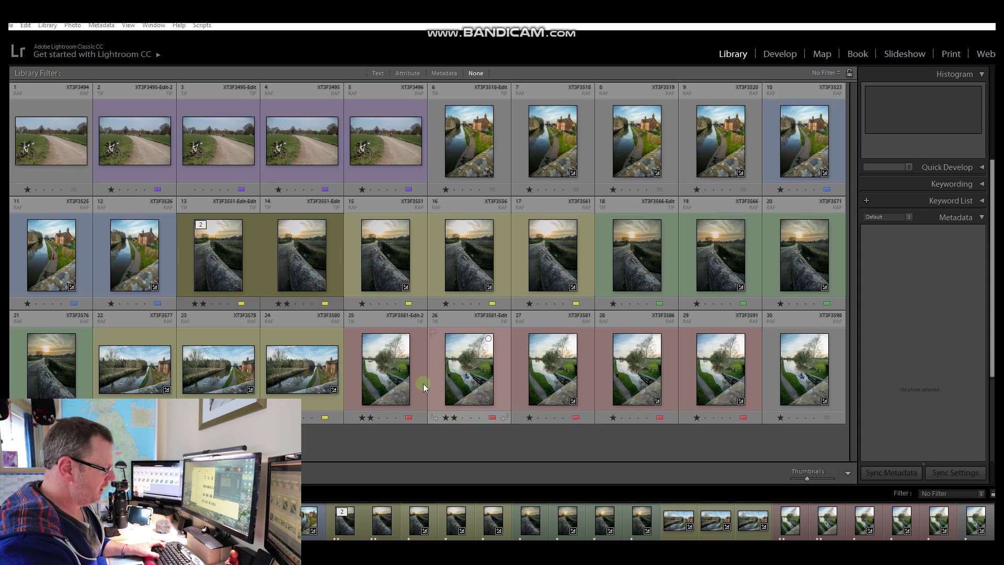
pyautogui.doubleClick(385, 380)
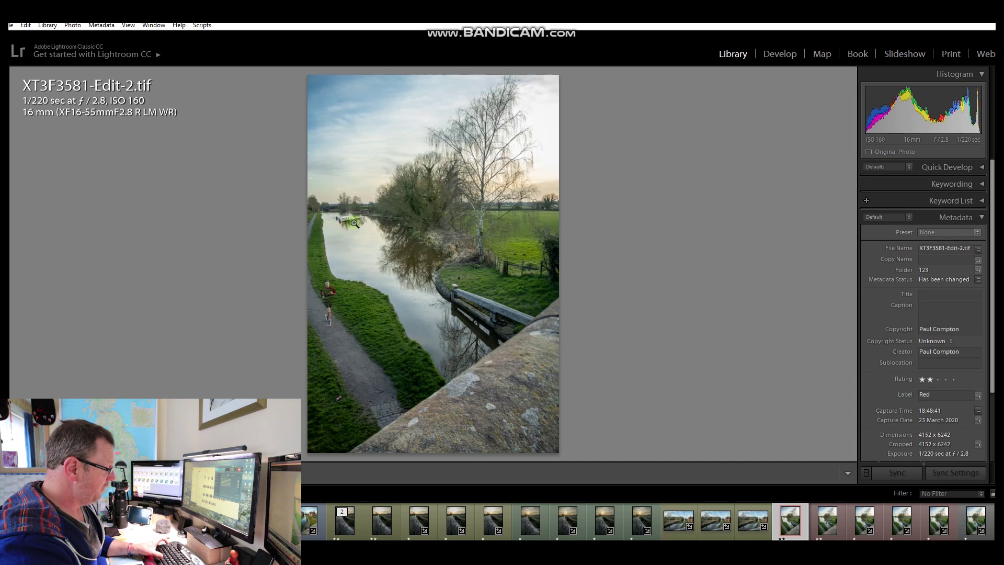
pyautogui.press('g')
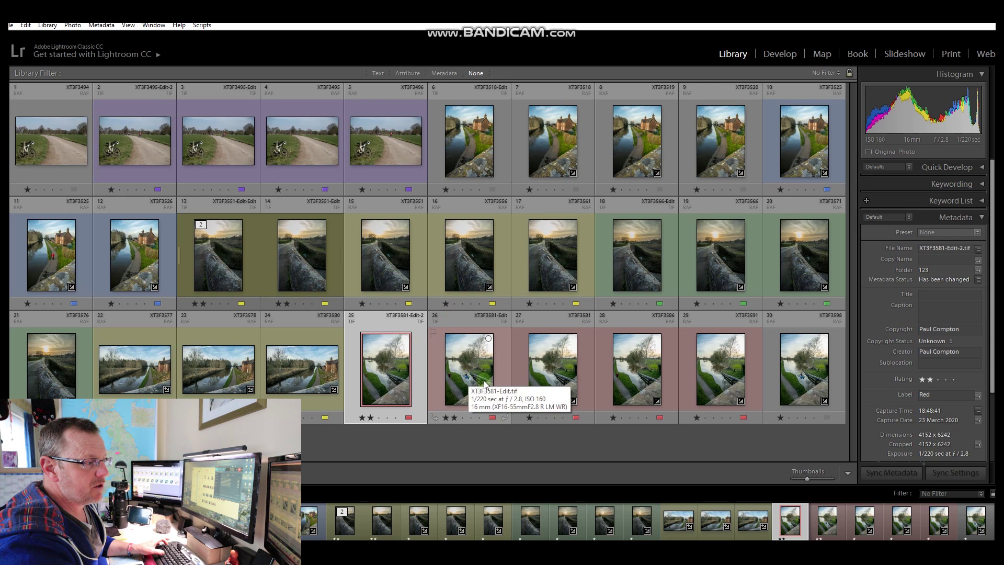
pyautogui.doubleClick(380, 380)
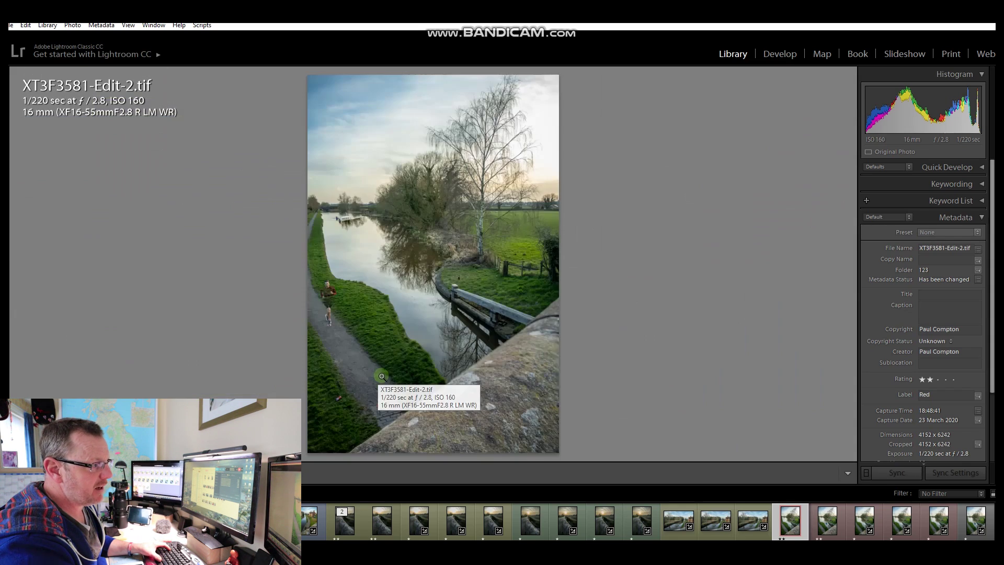
# Examine the runner on the towpath and the distant kayakers up close in XT3F3581-Edit-2.tif
pyautogui.click(326, 298)
pyautogui.moveTo(378, 176); pyautogui.dragTo(386, 200)
pyautogui.click(386, 200)
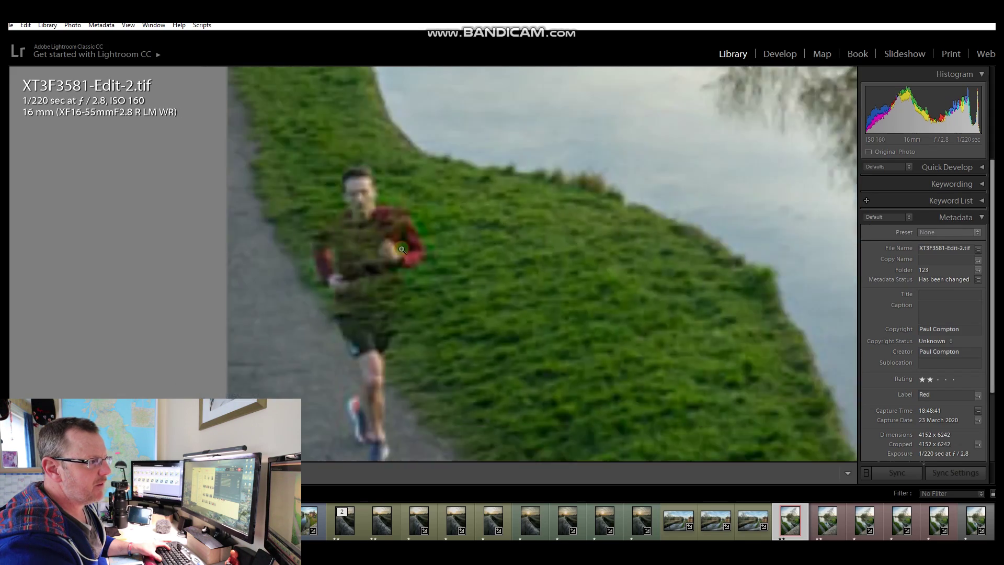
pyautogui.click(315, 245)
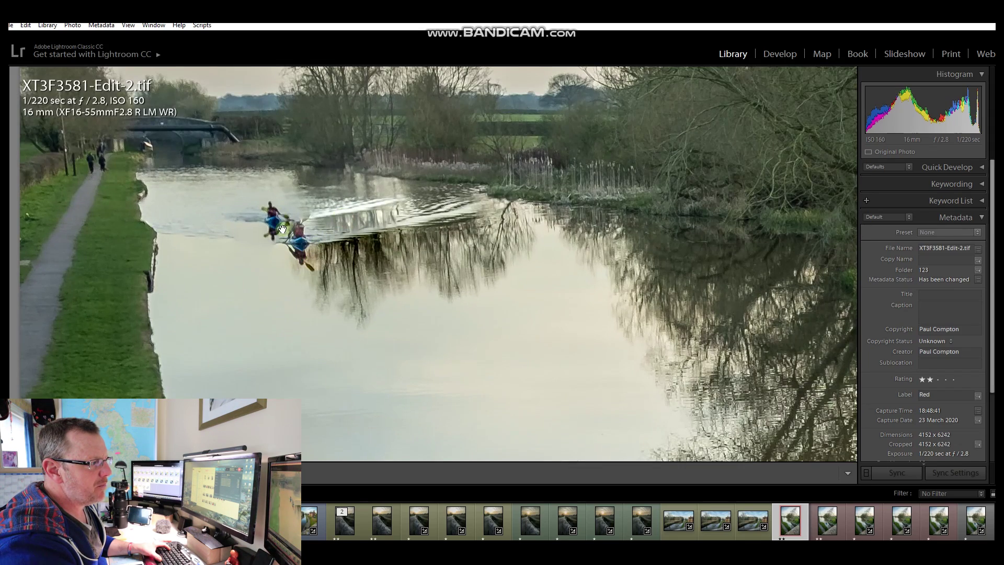
pyautogui.click(295, 229)
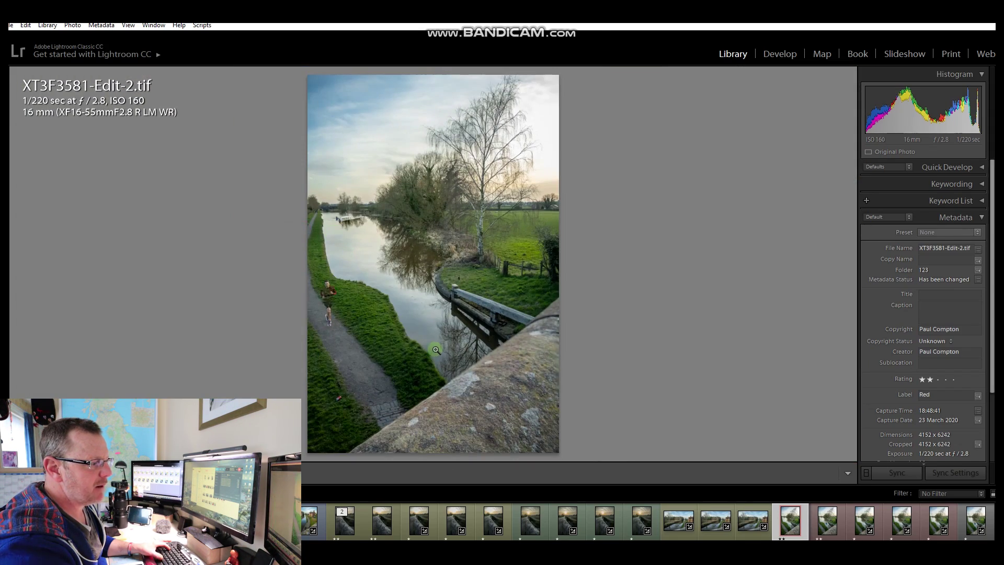
# View XT3F3598.RAF and look at the kayaker near the lock, ending back in the grid
pyautogui.click(973, 522)
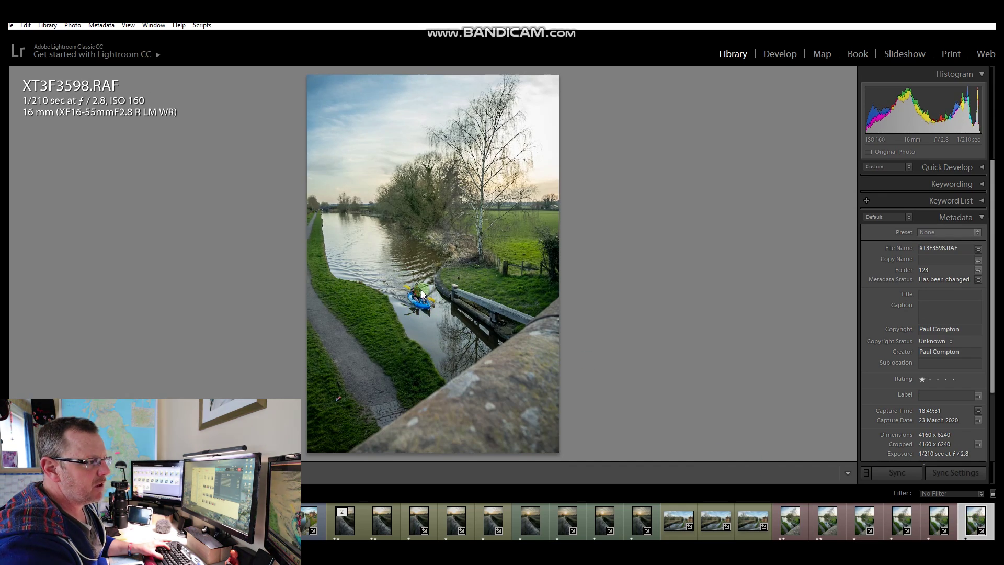
pyautogui.click(421, 294)
pyautogui.click(372, 294)
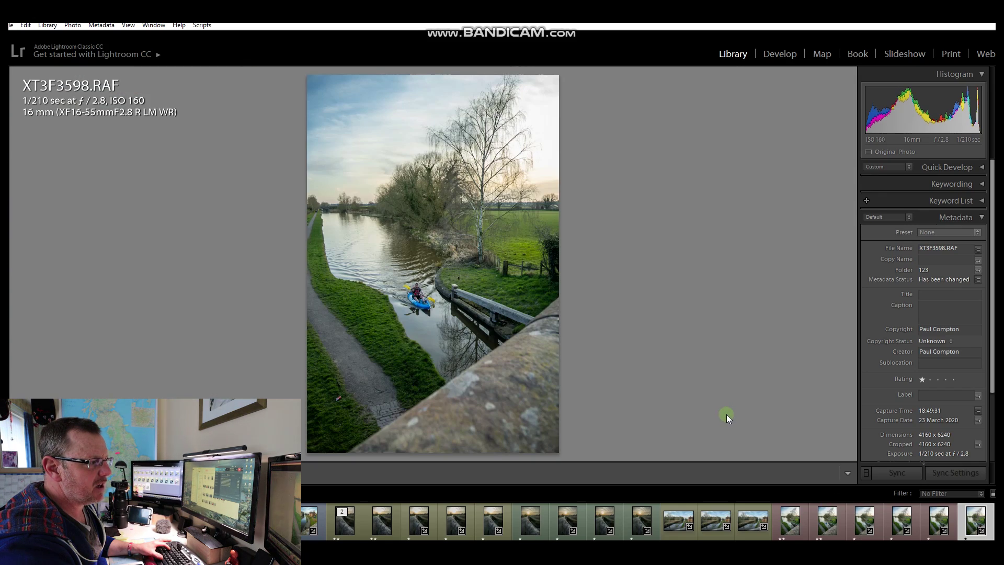
pyautogui.press('g')
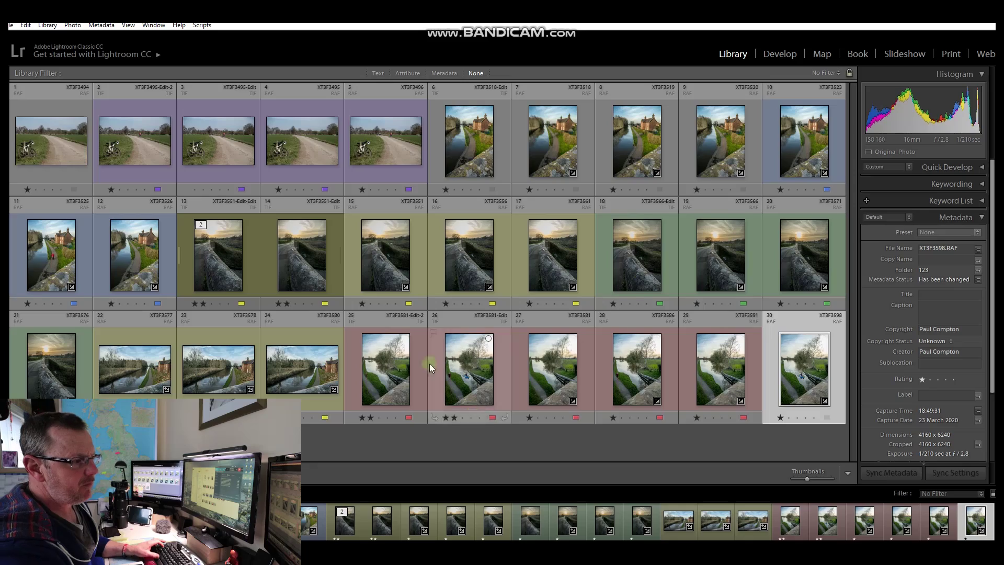
# Open XT3F3581-Edit-2.tif, XT3F3586.RAF and XT3F3598.RAF together as layers in Photoshop
pyautogui.click(387, 372)
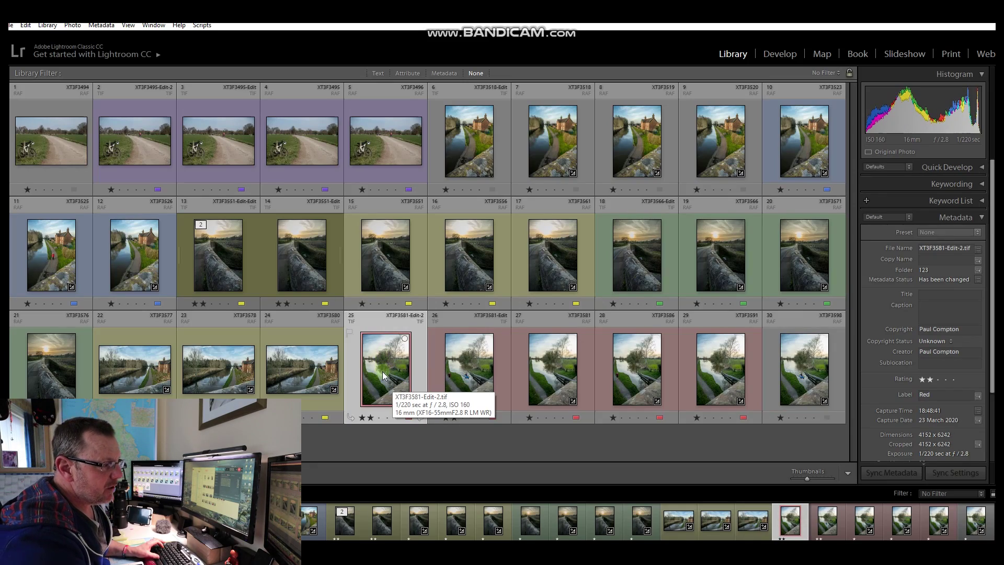
pyautogui.keyDown('ctrl'); pyautogui.click(631, 378); pyautogui.keyUp('ctrl')
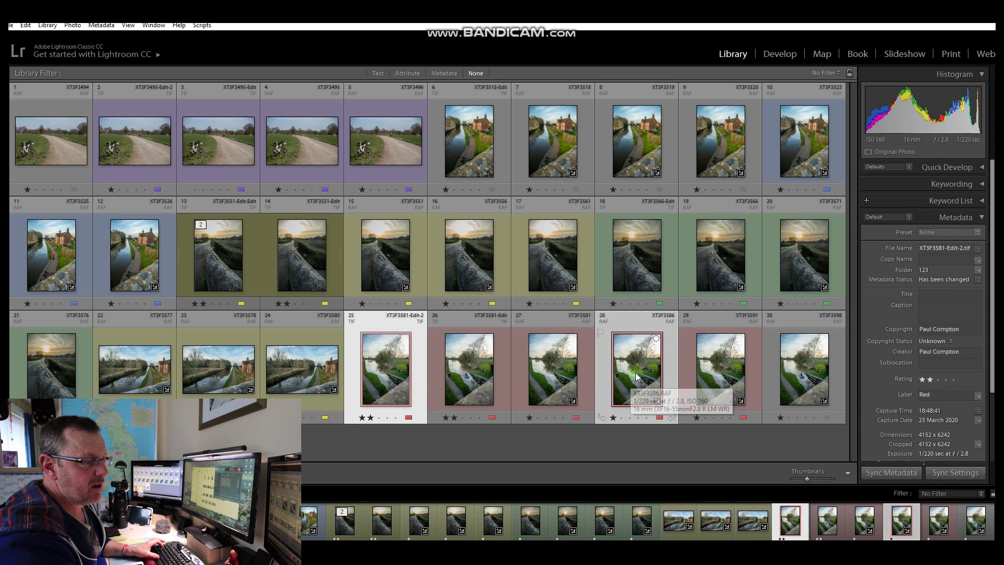
pyautogui.keyDown('ctrl'); pyautogui.click(801, 375); pyautogui.keyUp('ctrl')
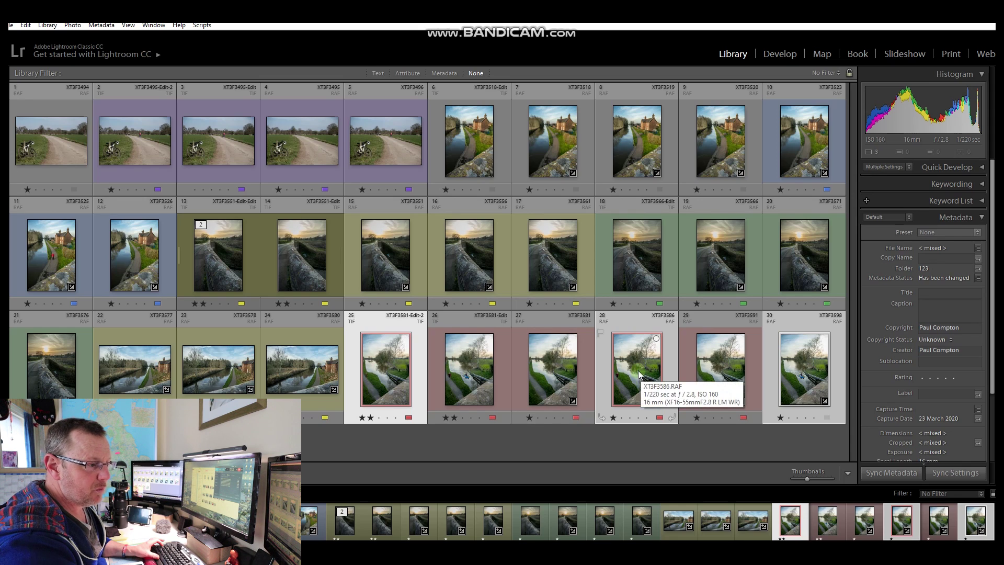
pyautogui.rightClick(802, 374)
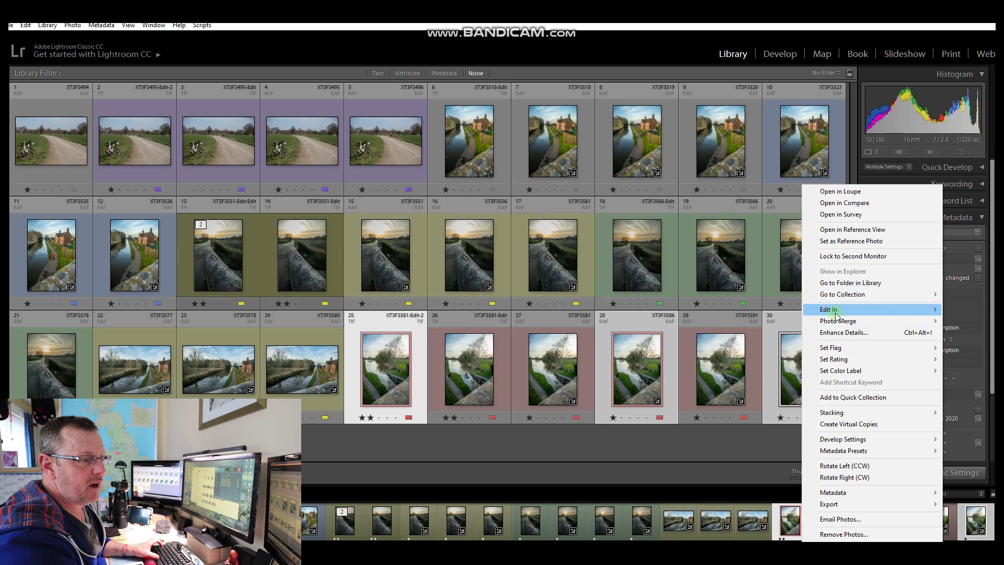
pyautogui.moveTo(835, 313)
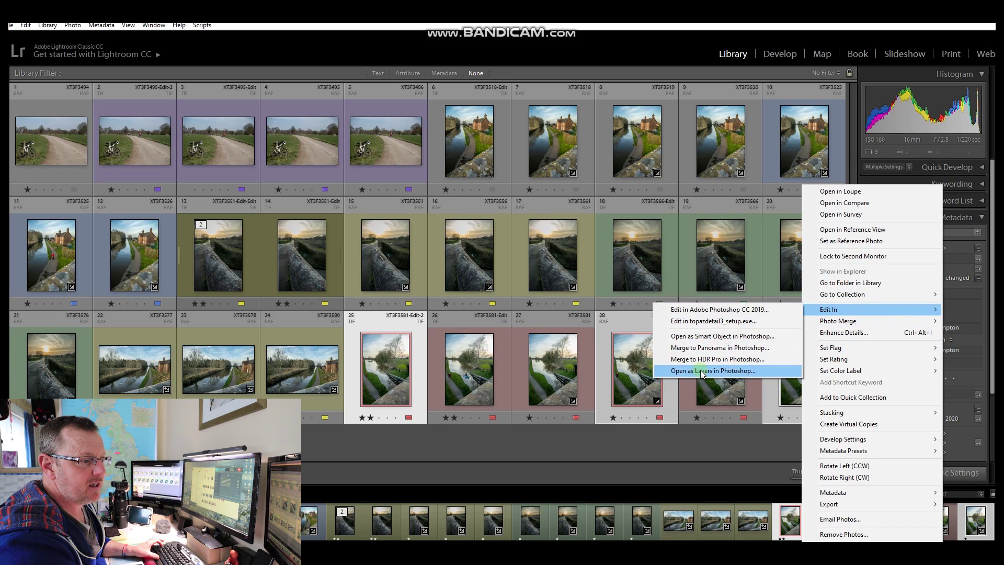
pyautogui.click(682, 371)
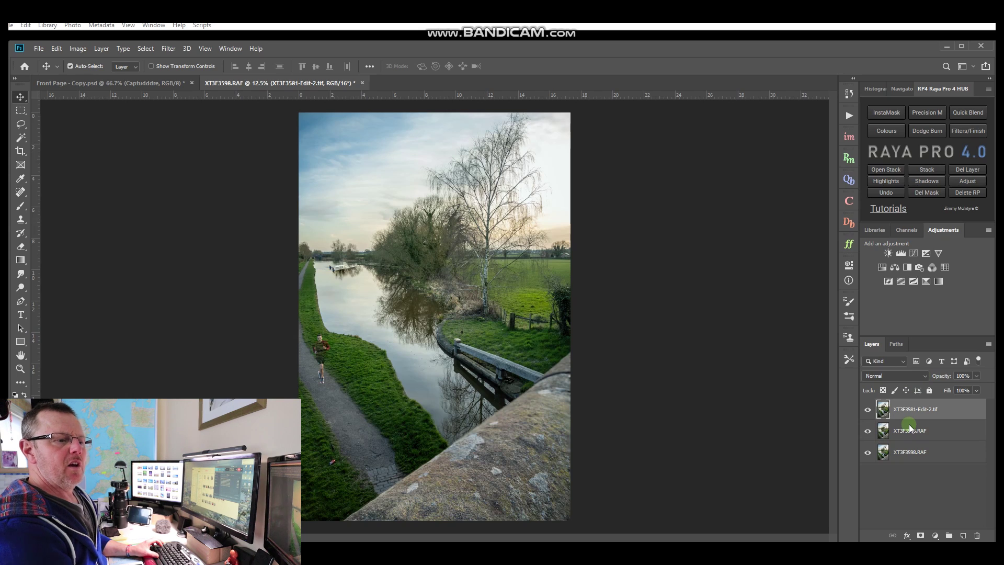
# Look through the three stacked layers, toggling XT3F3581-Edit-2.tif to compare it with the image beneath
pyautogui.click(927, 453)
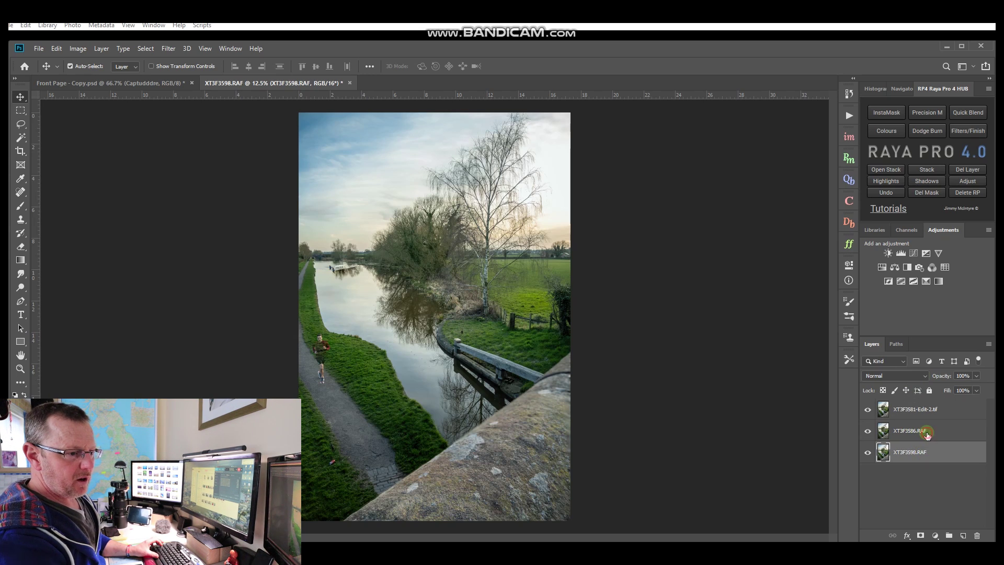
pyautogui.click(925, 432)
pyautogui.click(923, 412)
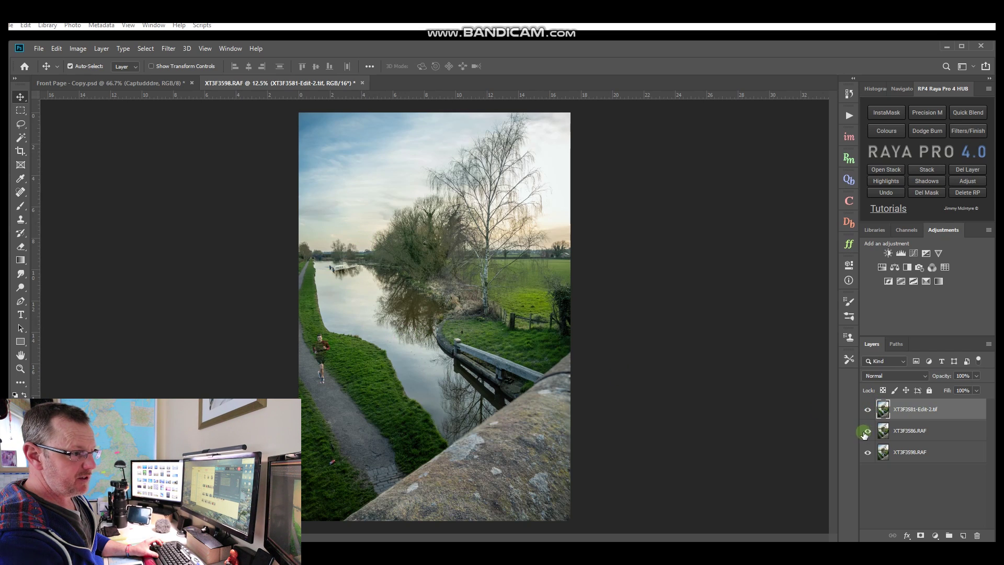
pyautogui.click(867, 410)
pyautogui.click(869, 412)
pyautogui.click(868, 412)
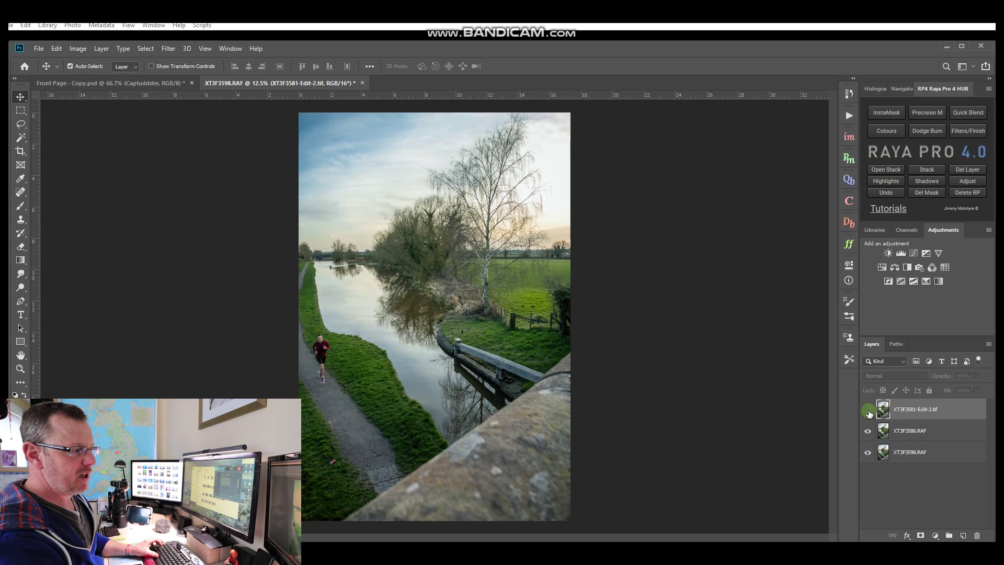
# Reorder the visible layers with XT3F3598.RAF on top, XT3F3586.RAF in the middle and XT3F3581-Edit-2.tif underneath
pyautogui.click(915, 433)
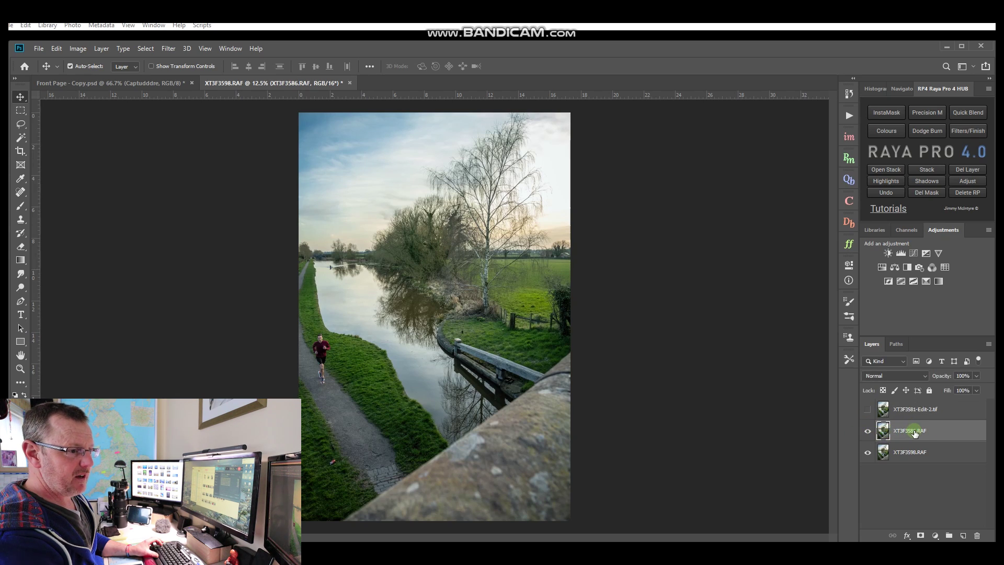
pyautogui.moveTo(914, 433); pyautogui.dragTo(912, 407)
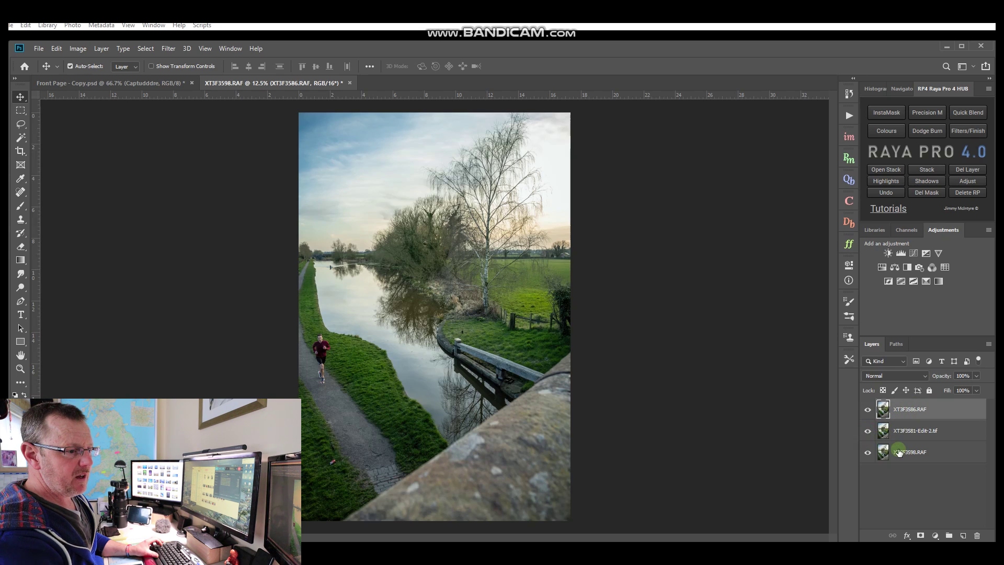
pyautogui.click(867, 409)
pyautogui.click(867, 431)
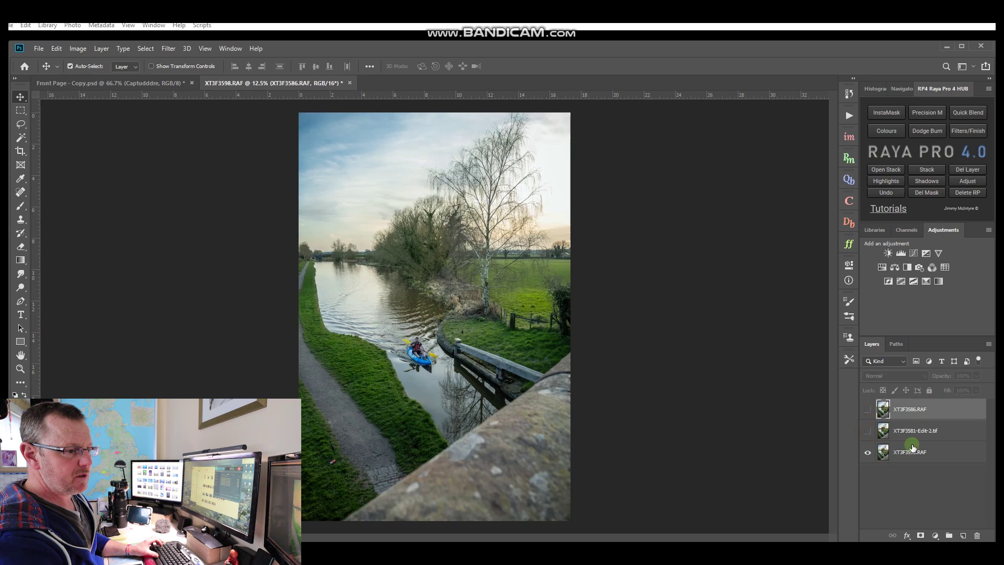
pyautogui.moveTo(923, 453); pyautogui.dragTo(920, 407)
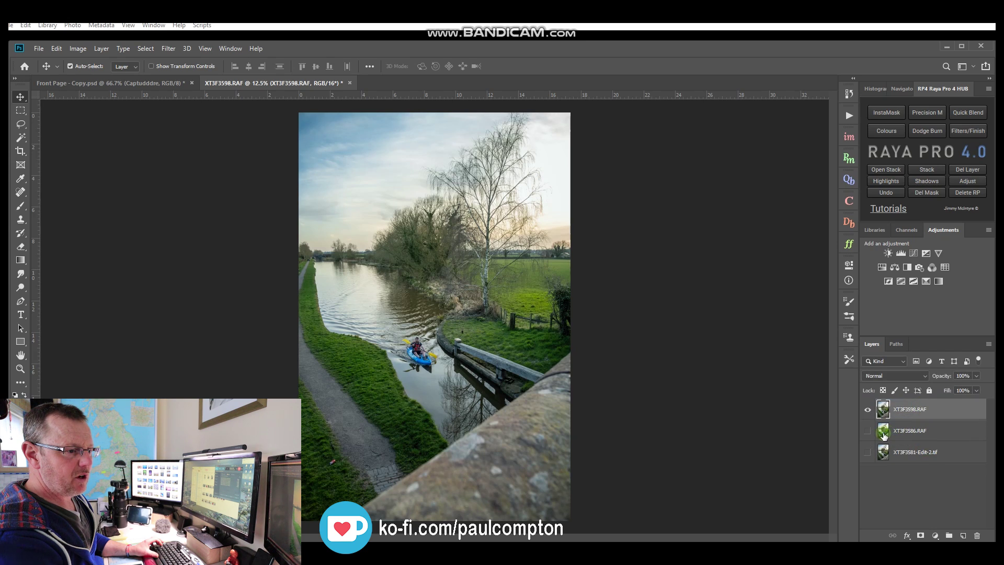
pyautogui.click(867, 453)
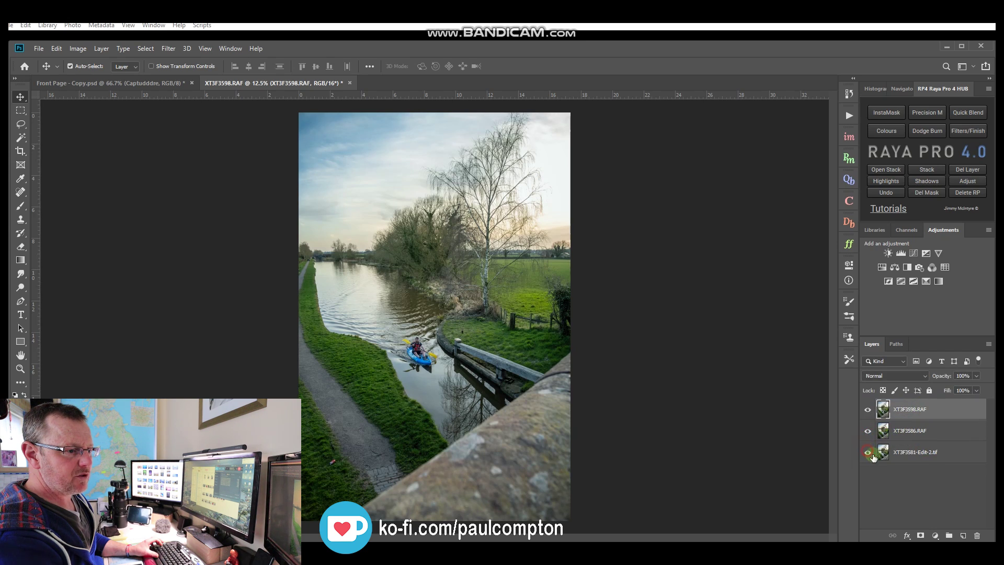
# Hide the XT3F3598.RAF layer and toggle XT3F3586.RAF to compare its runner with the base layer
pyautogui.click(868, 411)
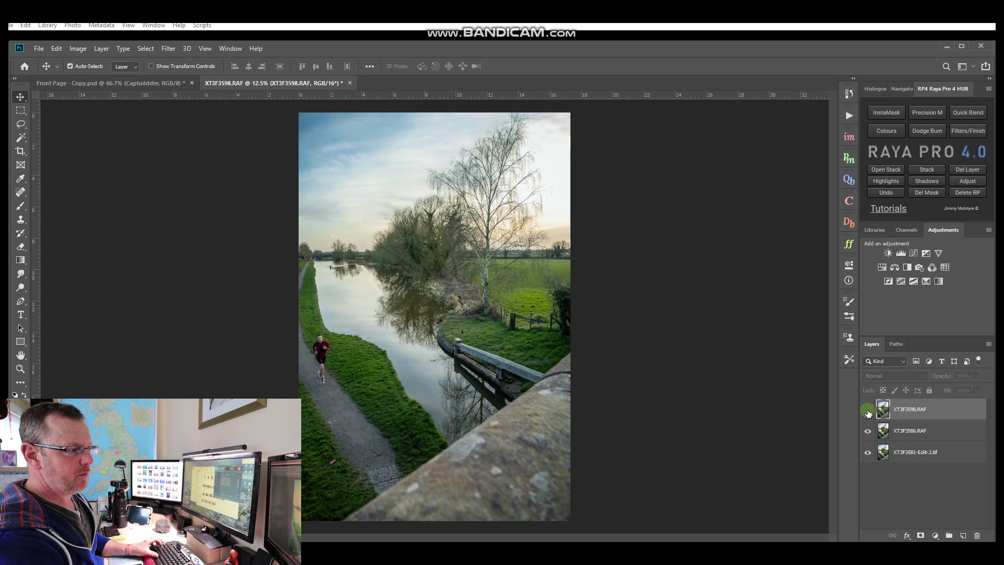
pyautogui.click(868, 411)
pyautogui.click(868, 411)
pyautogui.click(863, 441)
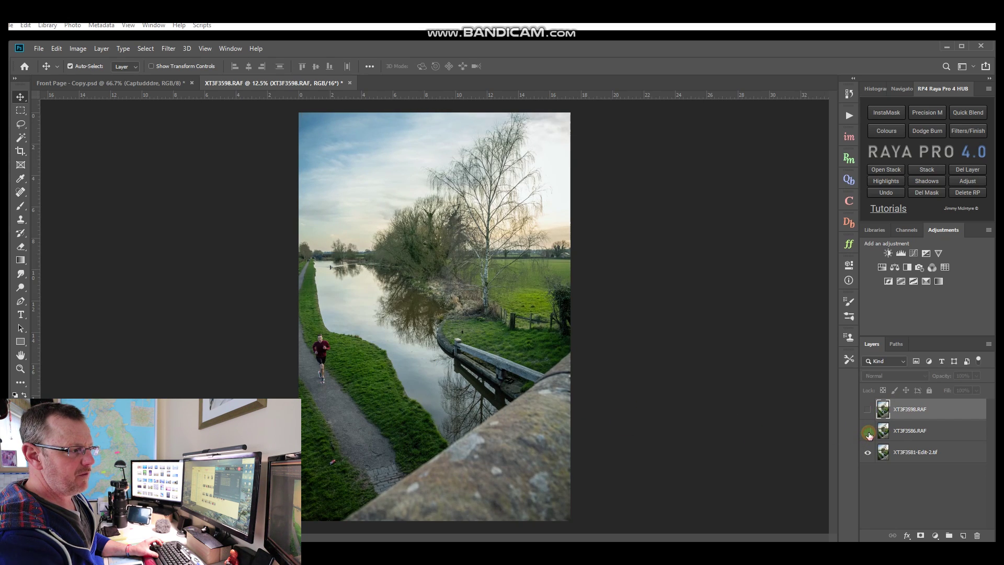
pyautogui.click(867, 432)
pyautogui.click(868, 432)
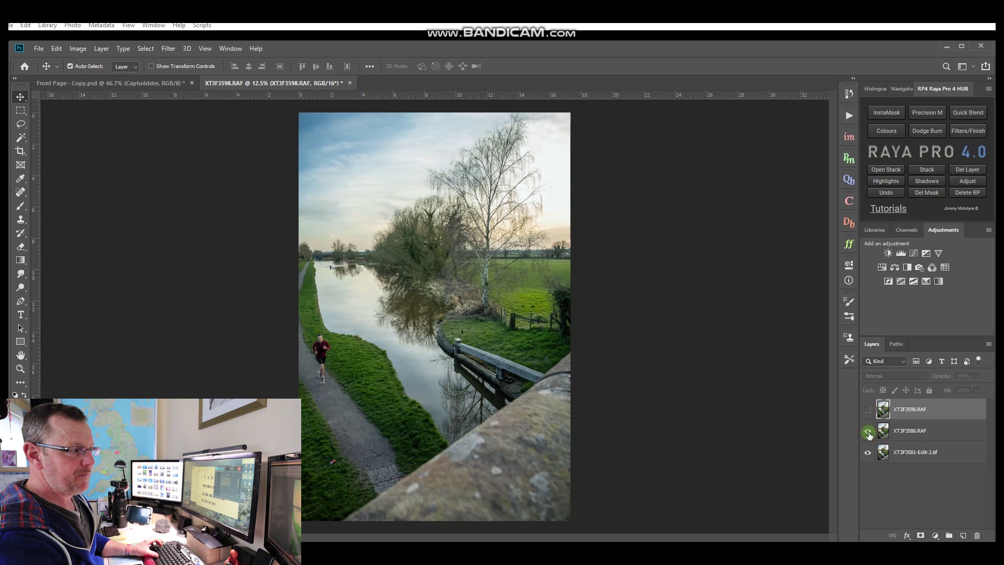
pyautogui.click(867, 432)
pyautogui.click(867, 432)
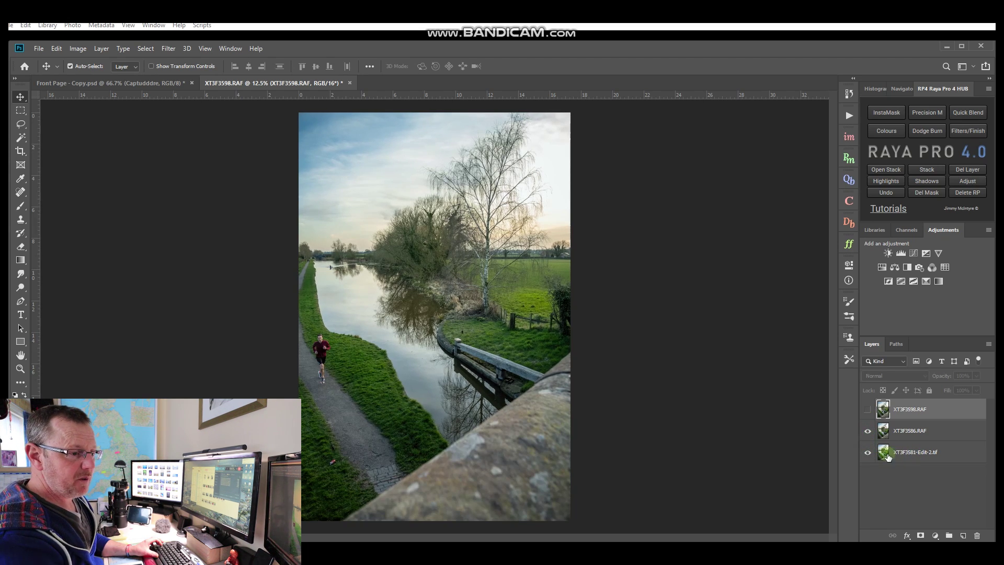
# Add a black layer mask to XT3F3586.RAF and set up the Brush tool at 322 px with 0% hardness
pyautogui.click(904, 435)
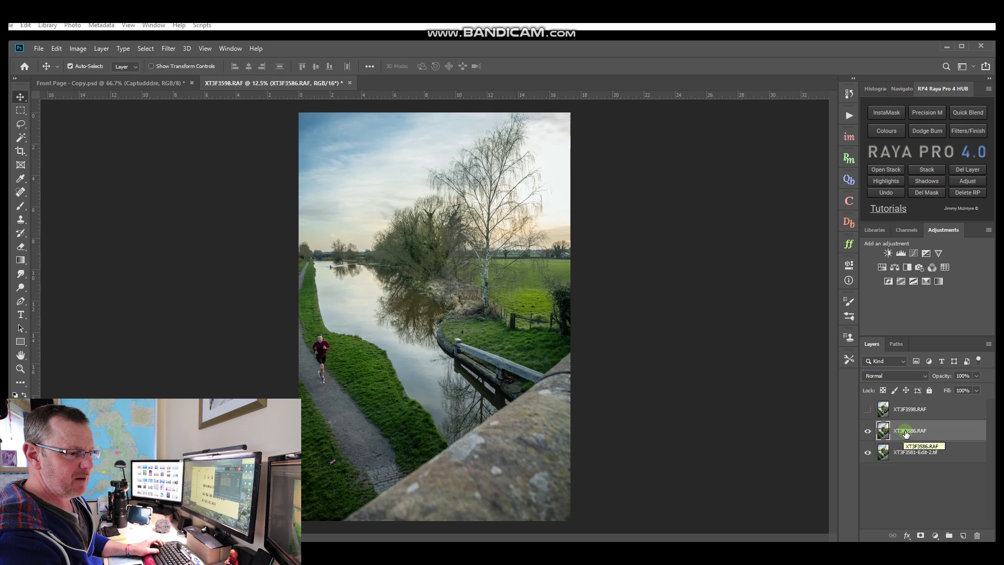
pyautogui.keyDown('alt'); pyautogui.click(920, 535); pyautogui.keyUp('alt')
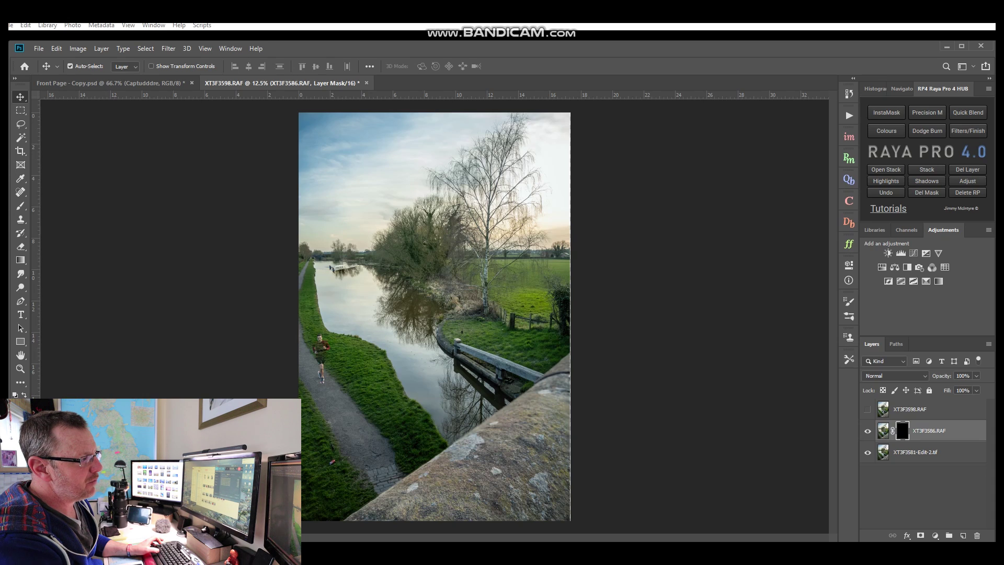
pyautogui.click(20, 206)
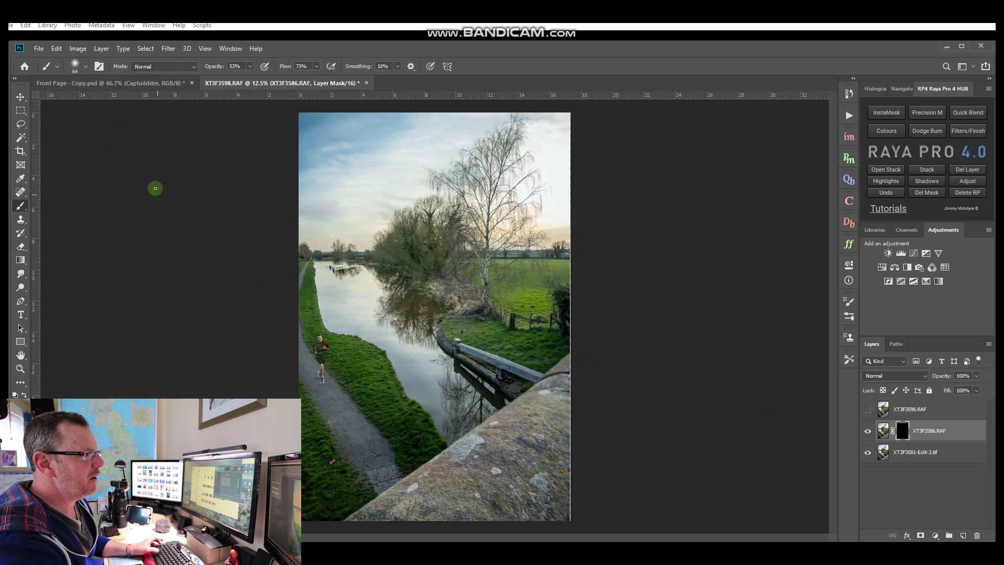
pyautogui.click(86, 67)
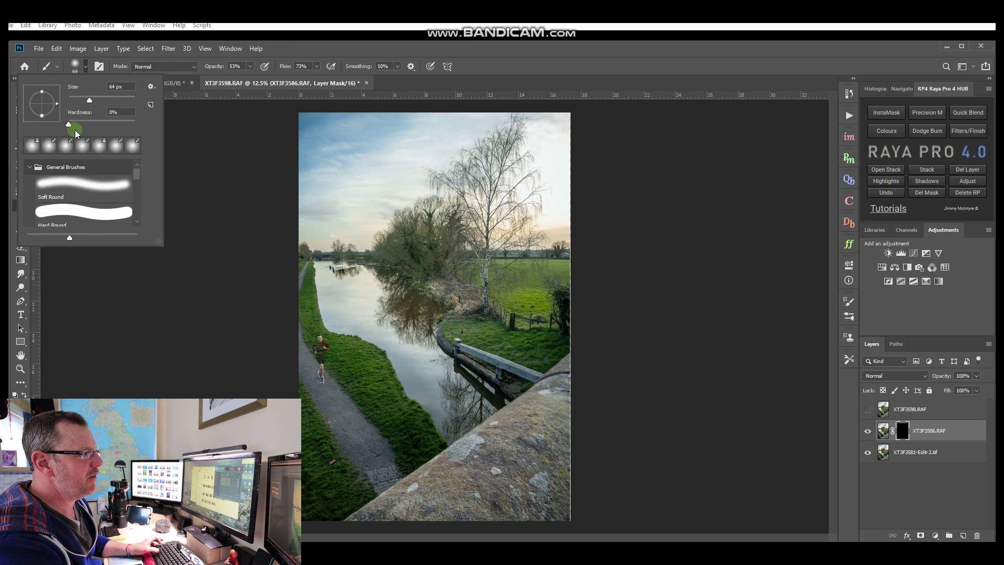
pyautogui.moveTo(77, 125); pyautogui.dragTo(75, 128)
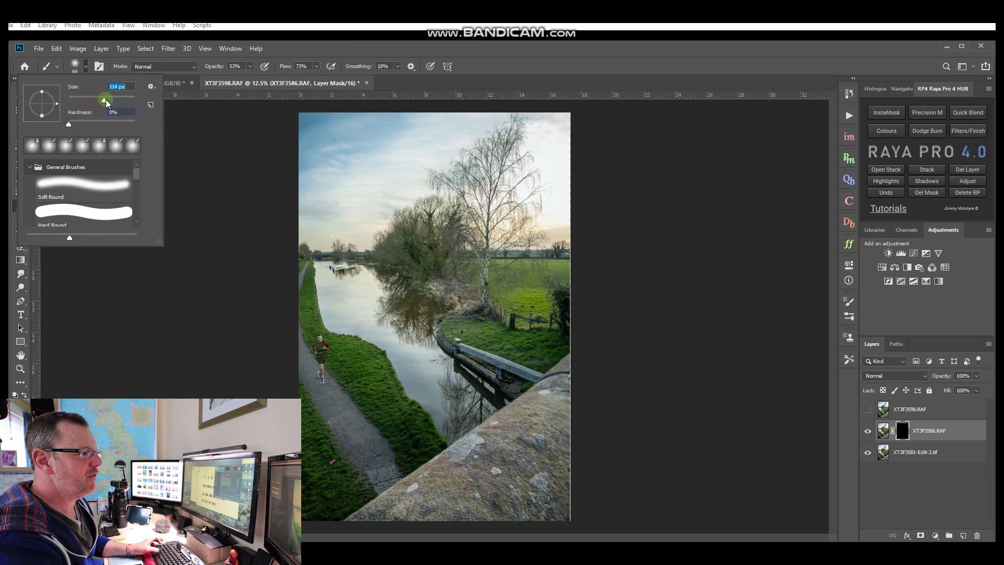
pyautogui.moveTo(116, 99); pyautogui.dragTo(118, 100)
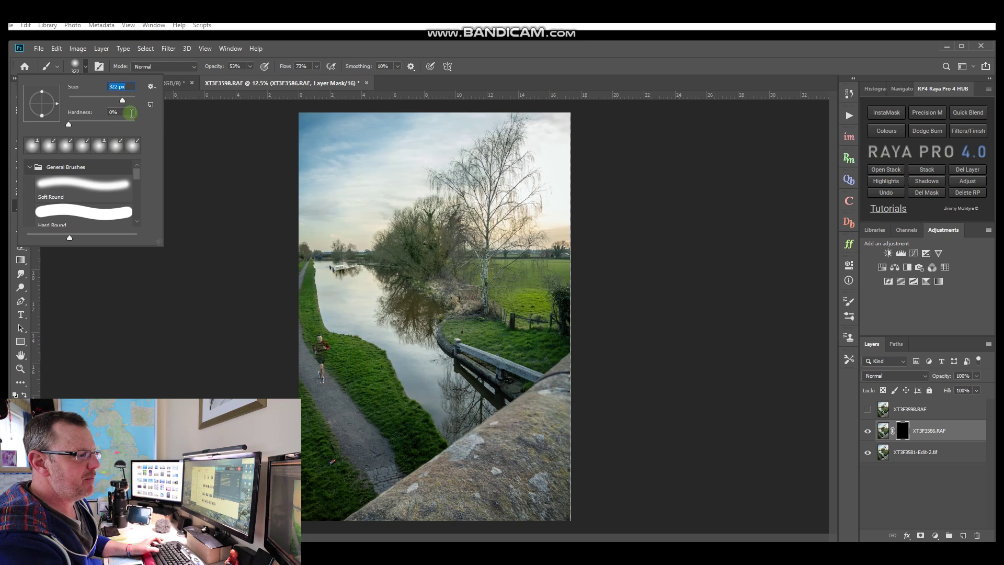
pyautogui.press('Return')
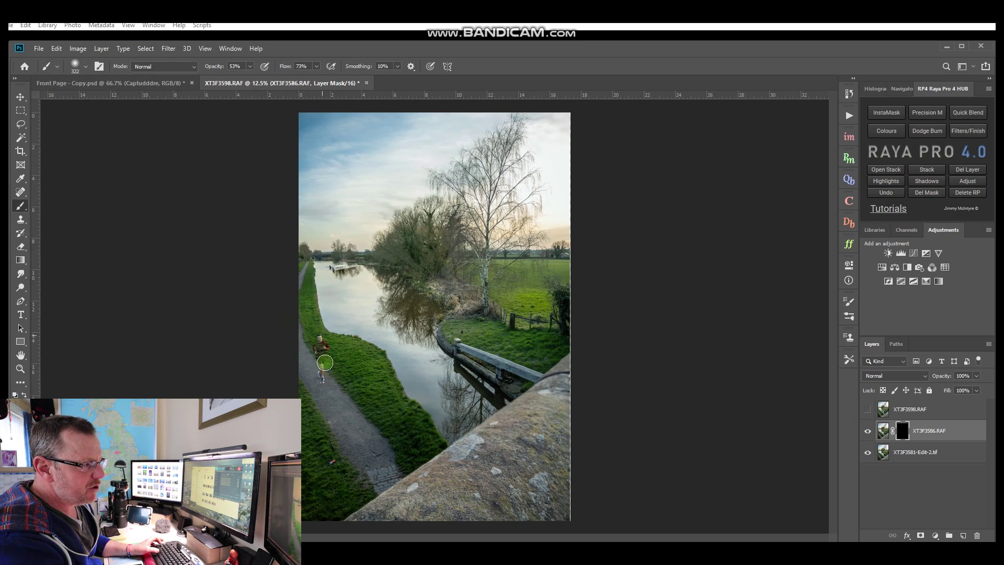
# Target the XT3F3586.RAF layer mask and set the brush opacity and flow to 100%
pyautogui.scroll(5, 315, 365)
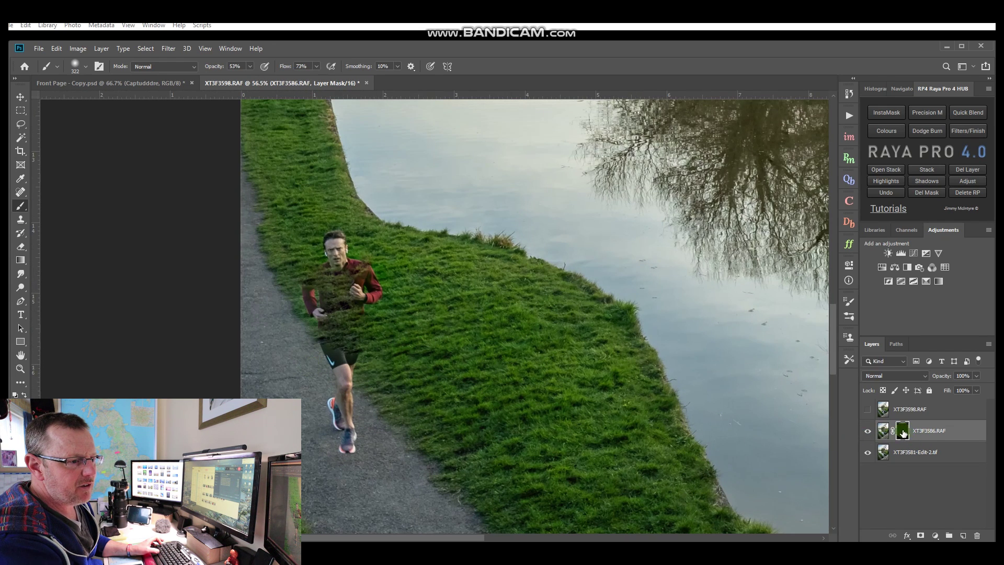
pyautogui.click(880, 434)
pyautogui.click(901, 433)
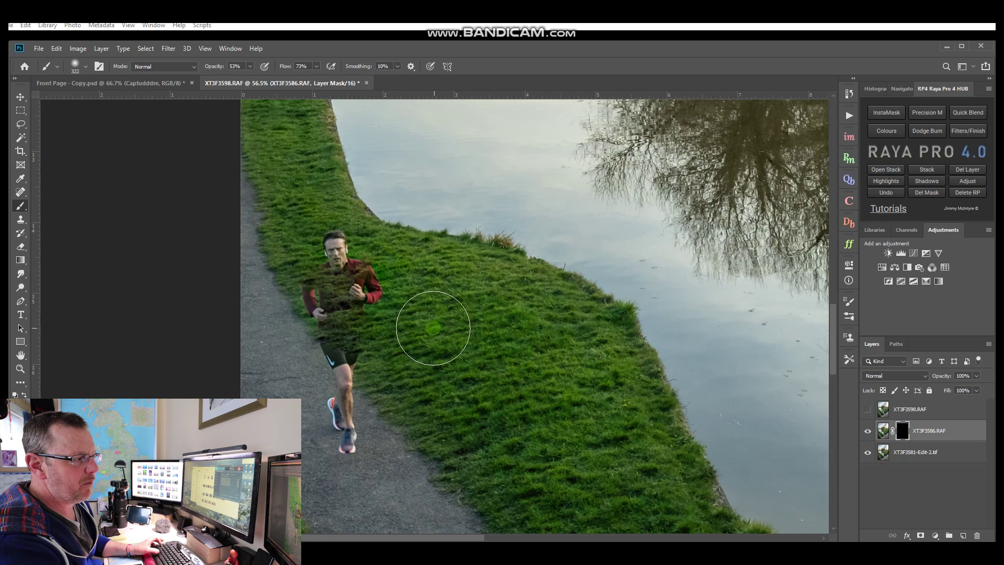
pyautogui.moveTo(230, 68); pyautogui.dragTo(274, 71)
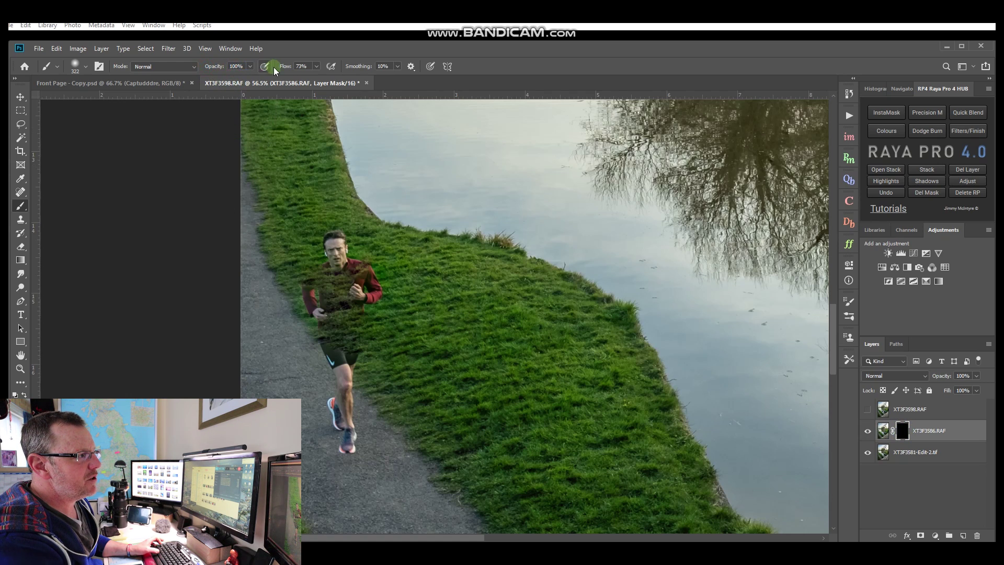
pyautogui.click(301, 67)
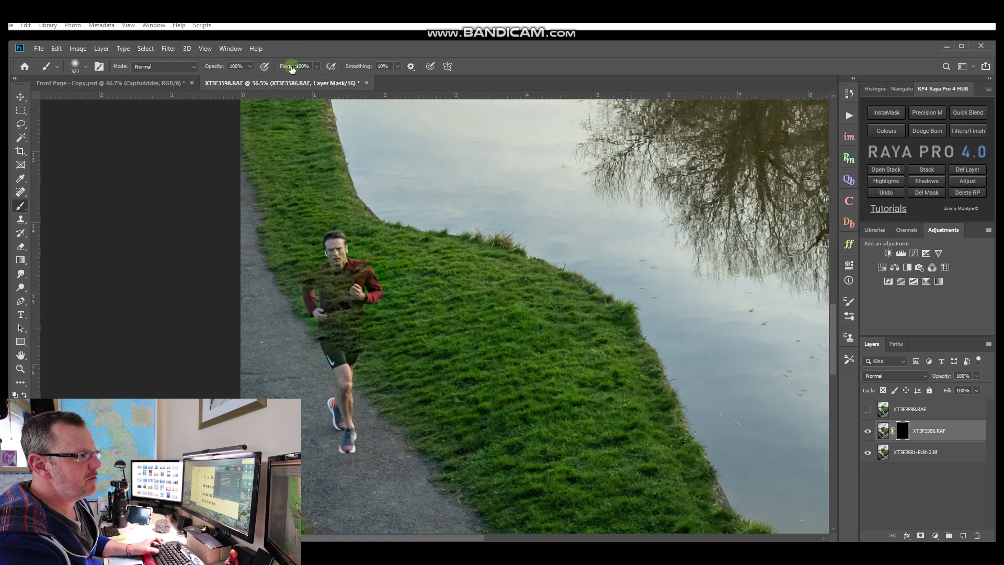
# Paint over the runner on the XT3F3586.RAF layer mask to bring in the clean version from that layer
pyautogui.moveTo(347, 287)
pyautogui.mouseDown()
pyautogui.moveTo(339, 260)
pyautogui.moveTo(323, 292)
pyautogui.moveTo(358, 289)
pyautogui.moveTo(348, 298)
pyautogui.moveTo(318, 275)
pyautogui.moveTo(337, 394)
pyautogui.moveTo(365, 367)
pyautogui.mouseUp()
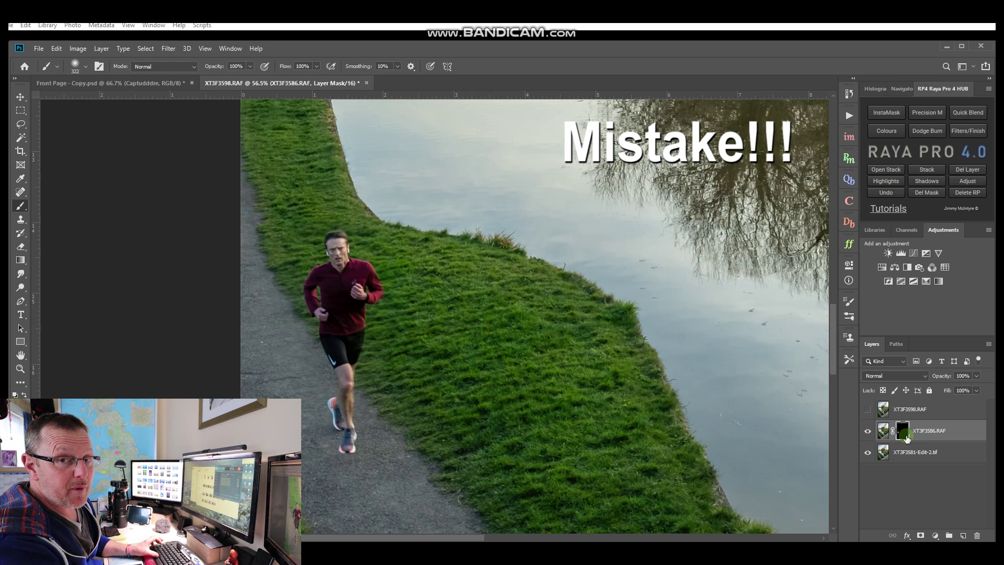
pyautogui.hotkey('ctrl', '0')
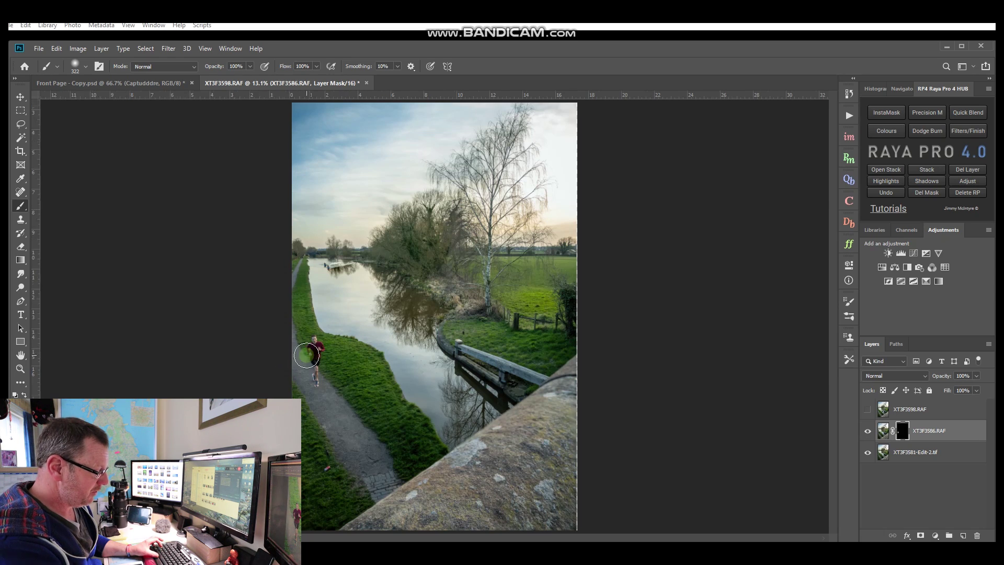
pyautogui.scroll(6, 313, 360)
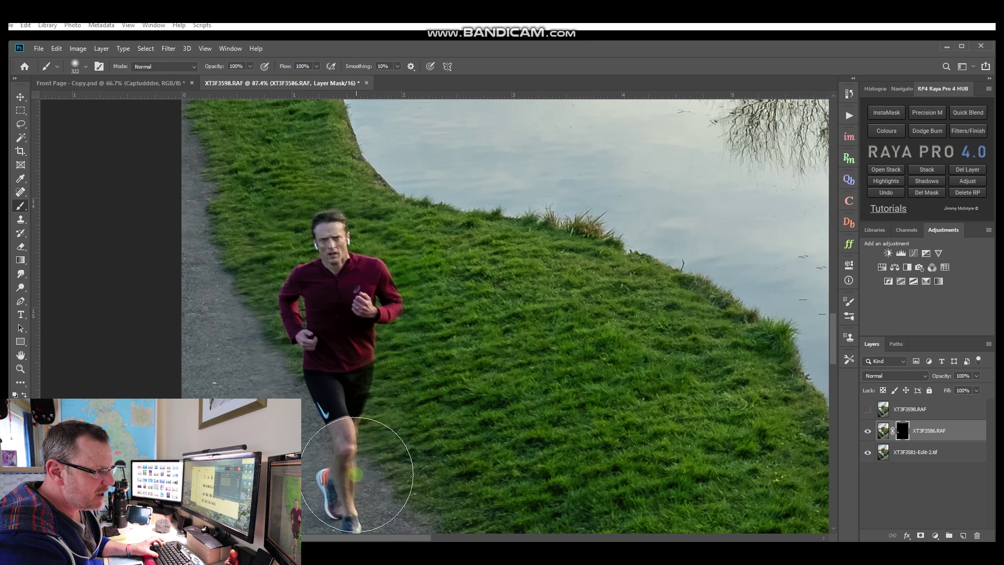
pyautogui.click(337, 365)
pyautogui.moveTo(337, 365)
pyautogui.mouseDown()
pyautogui.moveTo(337, 386)
pyautogui.moveTo(334, 356)
pyautogui.moveTo(342, 401)
pyautogui.moveTo(337, 377)
pyautogui.mouseUp()
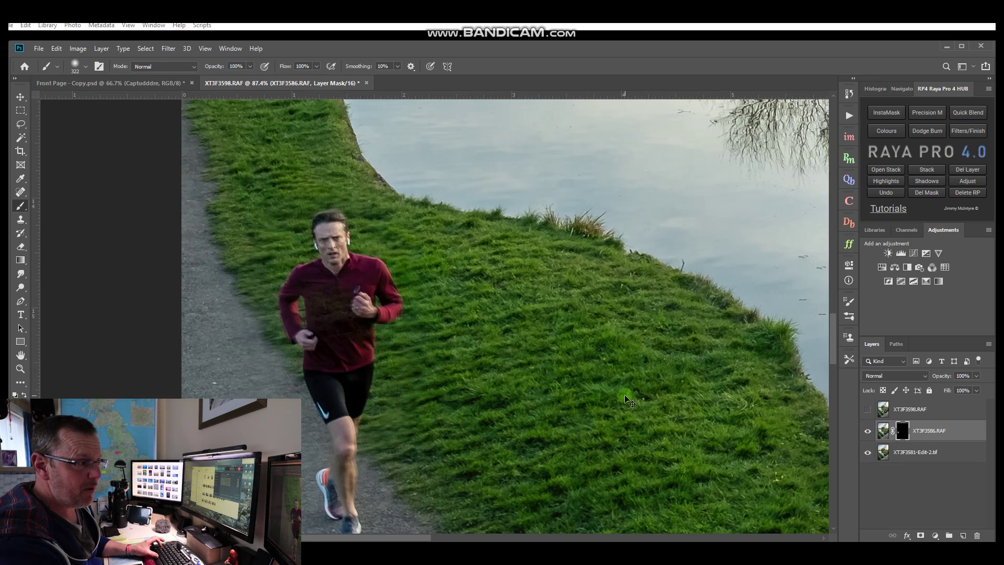
# Delete the XT3F3586.RAF layer mask without applying it, then toggle the layer to compare its alignment with the base and leave it hidden
pyautogui.hotkey('ctrl', '0')
pyautogui.moveTo(901, 434); pyautogui.dragTo(977, 536)
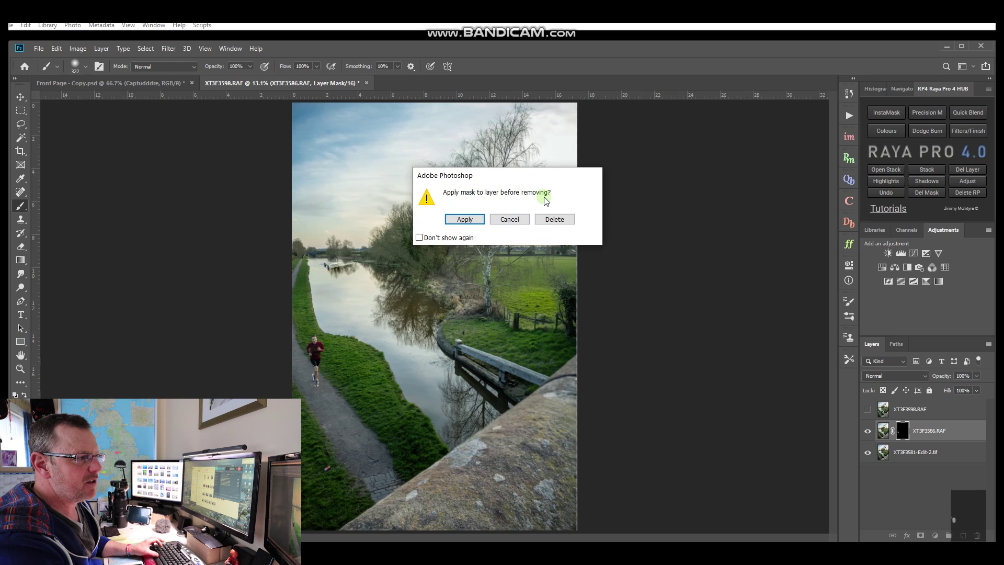
pyautogui.click(554, 219)
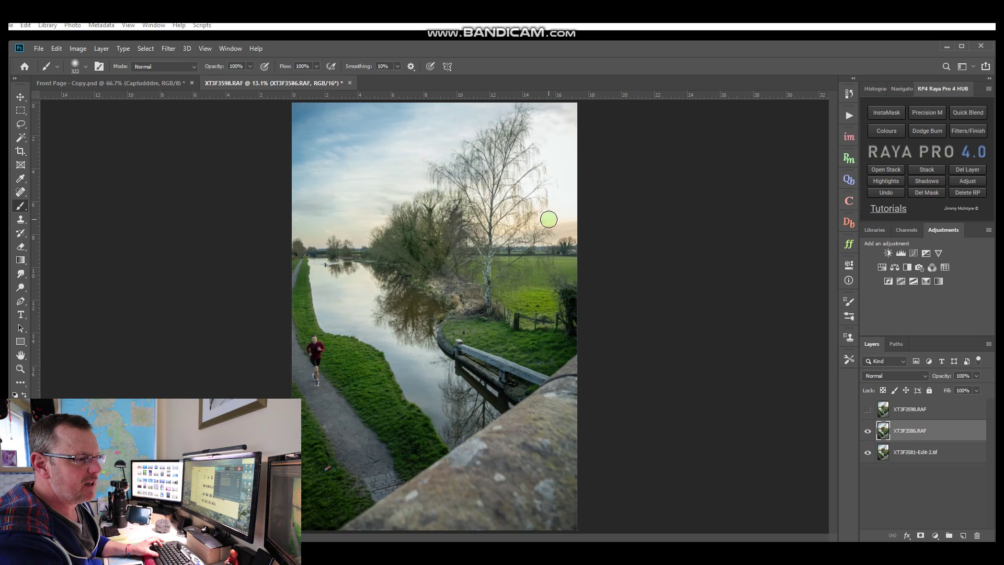
pyautogui.click(867, 432)
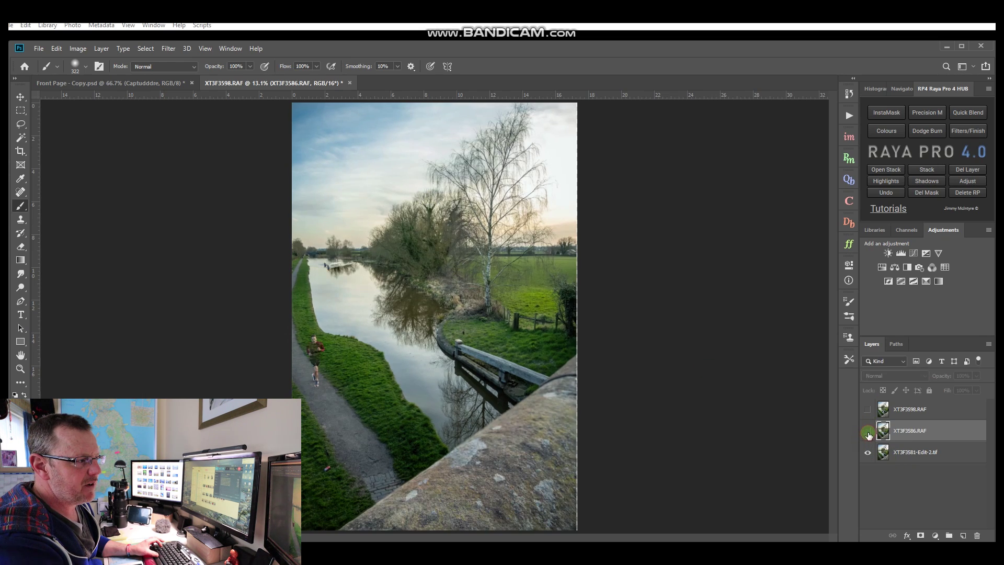
pyautogui.click(867, 431)
pyautogui.click(867, 432)
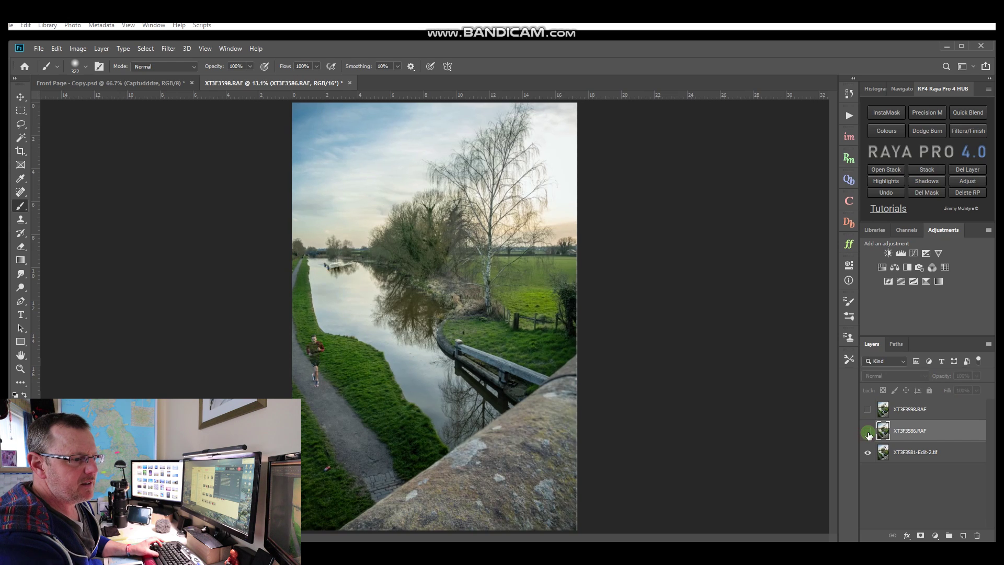
# Auto-align all three layers using the Auto projection
pyautogui.click(930, 411)
pyautogui.click(935, 433)
pyautogui.keyDown('shift'); pyautogui.click(941, 452); pyautogui.keyUp('shift')
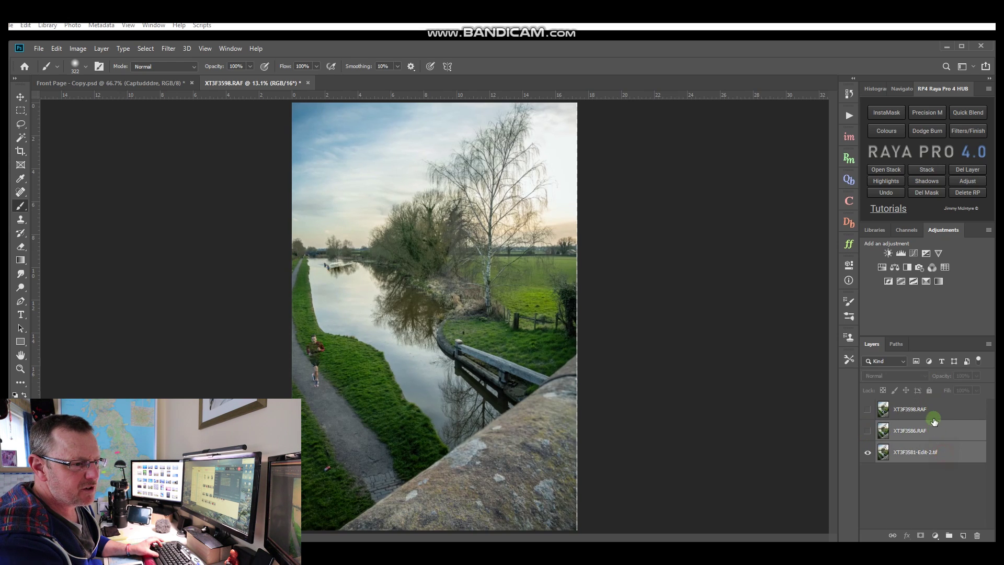
pyautogui.keyDown('shift'); pyautogui.click(932, 411); pyautogui.keyUp('shift')
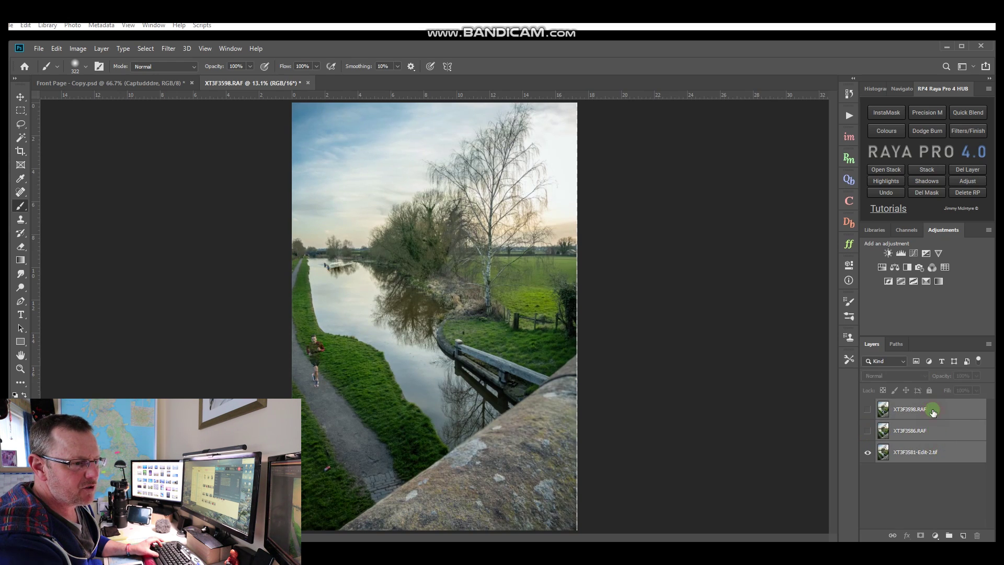
pyautogui.click(57, 49)
pyautogui.click(109, 300)
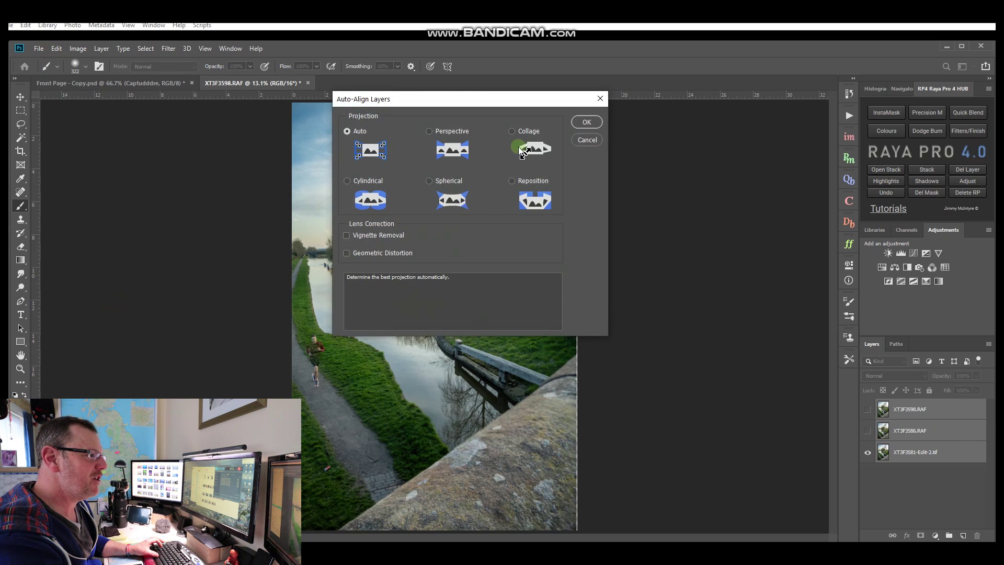
pyautogui.click(586, 122)
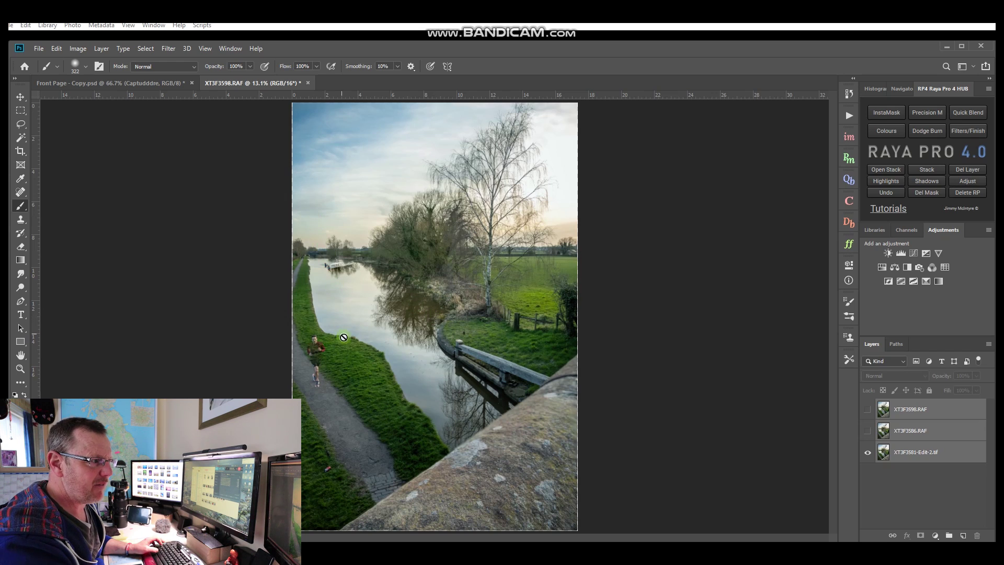
# Show the aligned XT3F3586.RAF layer and add a black layer mask to it
pyautogui.click(908, 432)
pyautogui.click(867, 431)
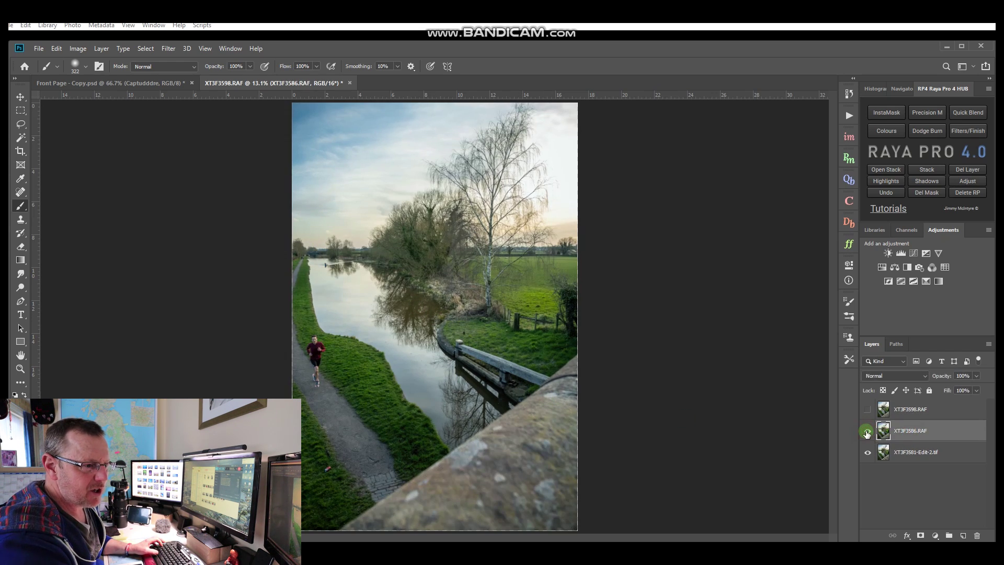
pyautogui.click(919, 530)
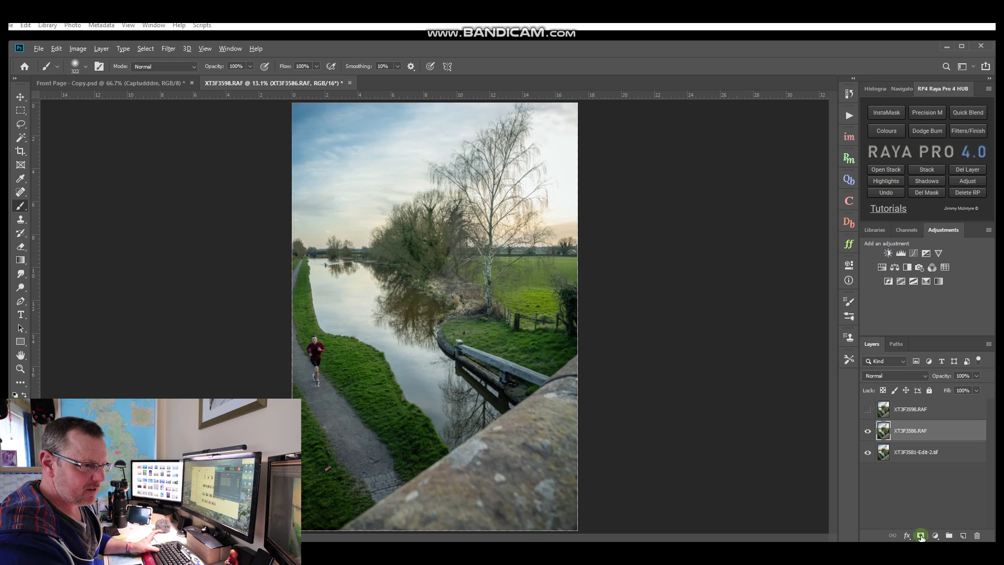
pyautogui.keyDown('alt'); pyautogui.click(921, 536); pyautogui.keyUp('alt')
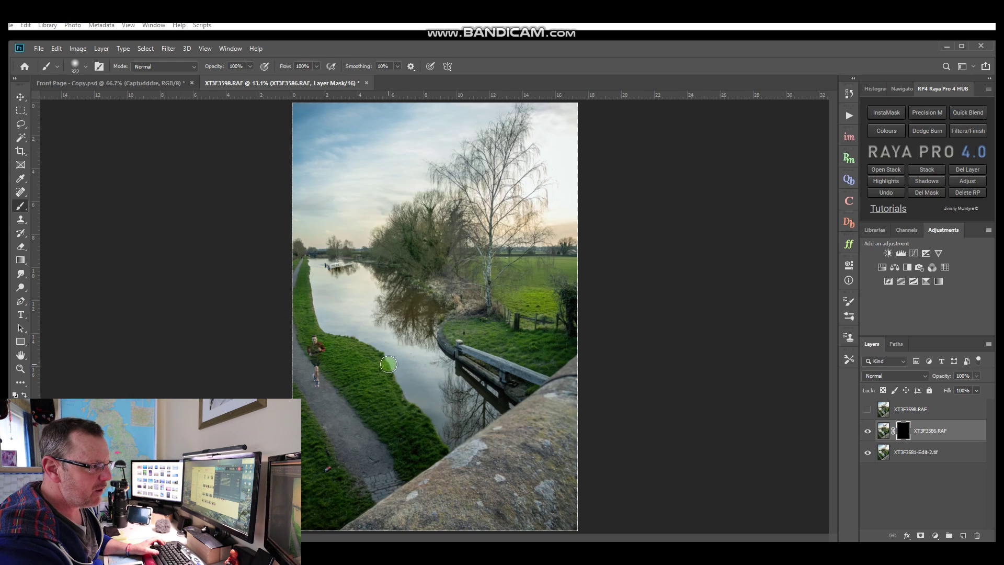
# Set the brush to 338 px with 0% hardness and target the new XT3F3586.RAF layer mask
pyautogui.scroll(5, 314, 347)
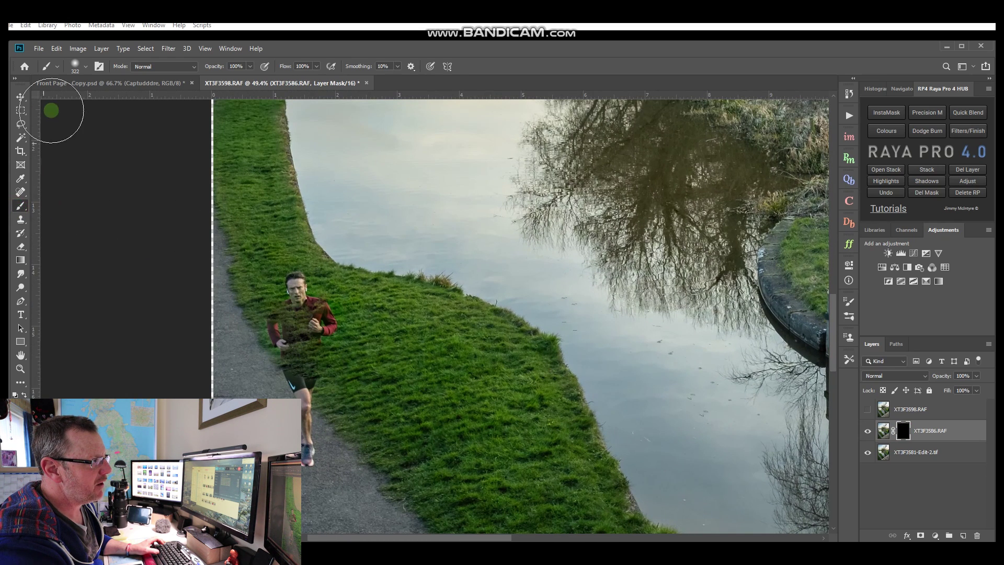
pyautogui.click(85, 66)
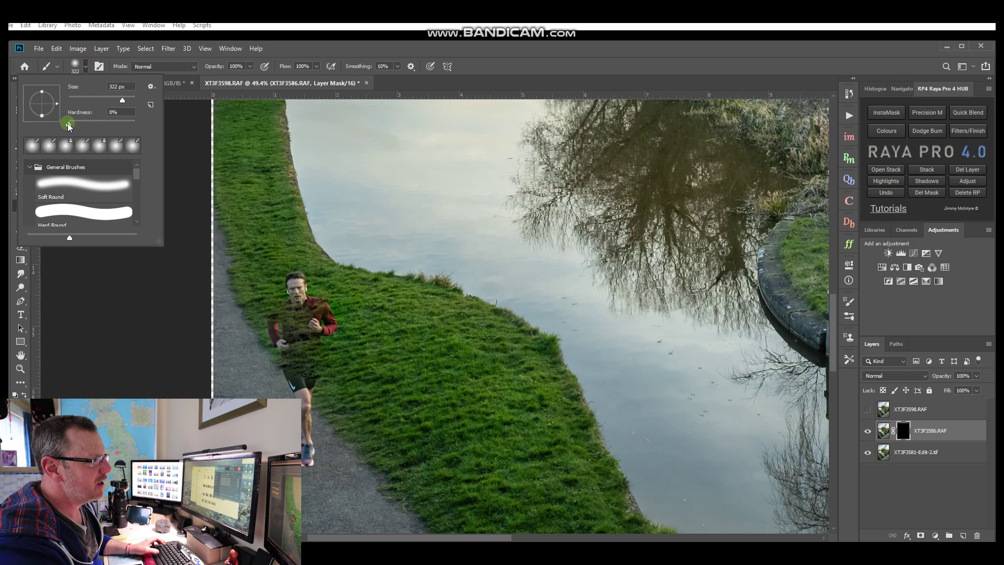
pyautogui.click(70, 123)
pyautogui.moveTo(124, 99); pyautogui.dragTo(123, 100)
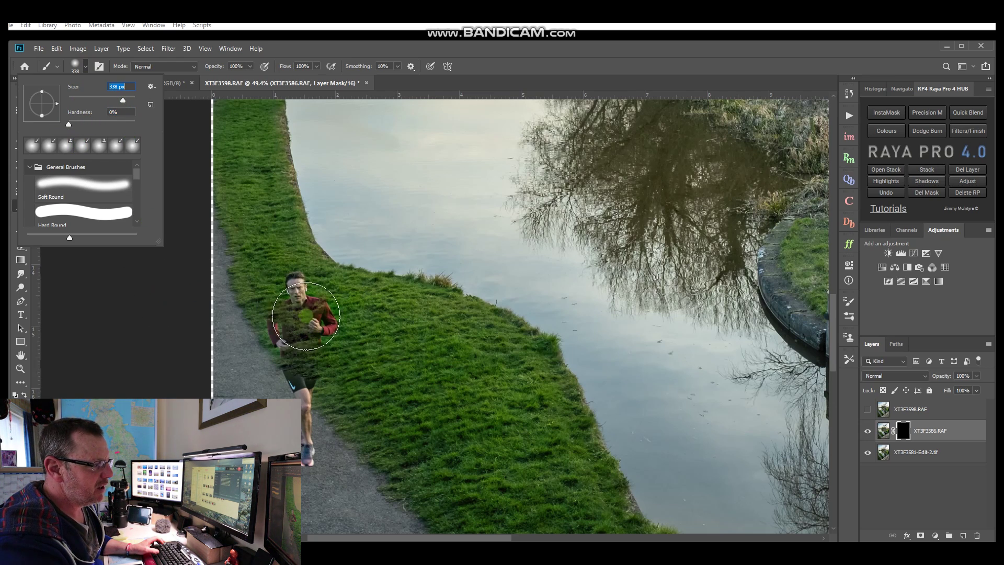
pyautogui.click(134, 363)
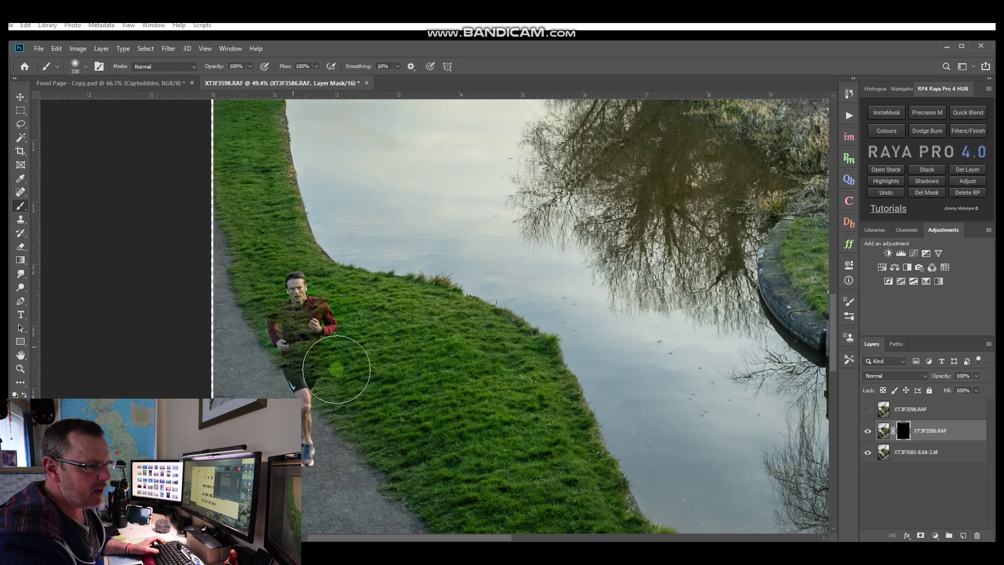
pyautogui.click(883, 433)
pyautogui.click(903, 435)
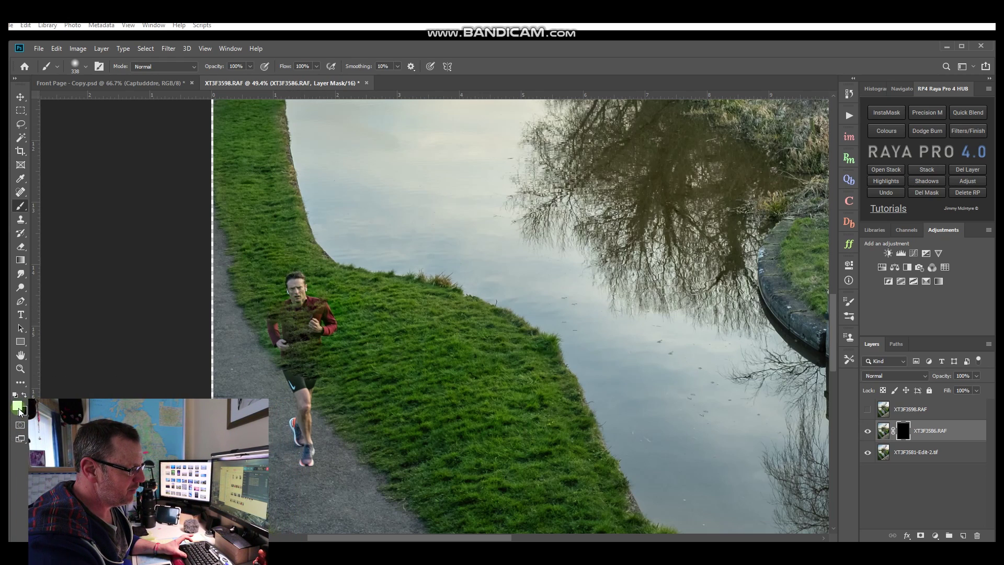
# Paint with white over the runner on the XT3F3586.RAF mask to reveal the clean runner
pyautogui.click(17, 407)
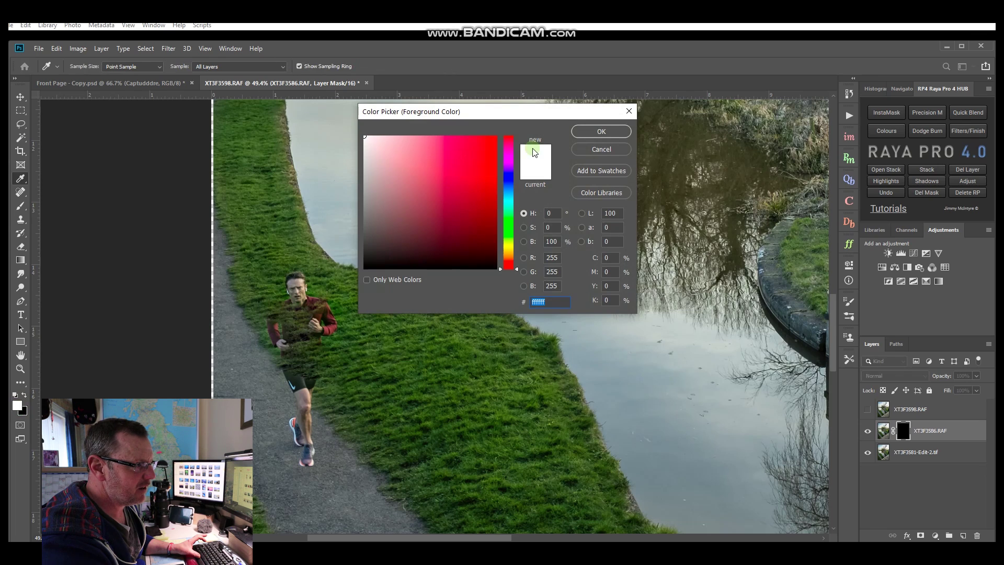
pyautogui.click(606, 150)
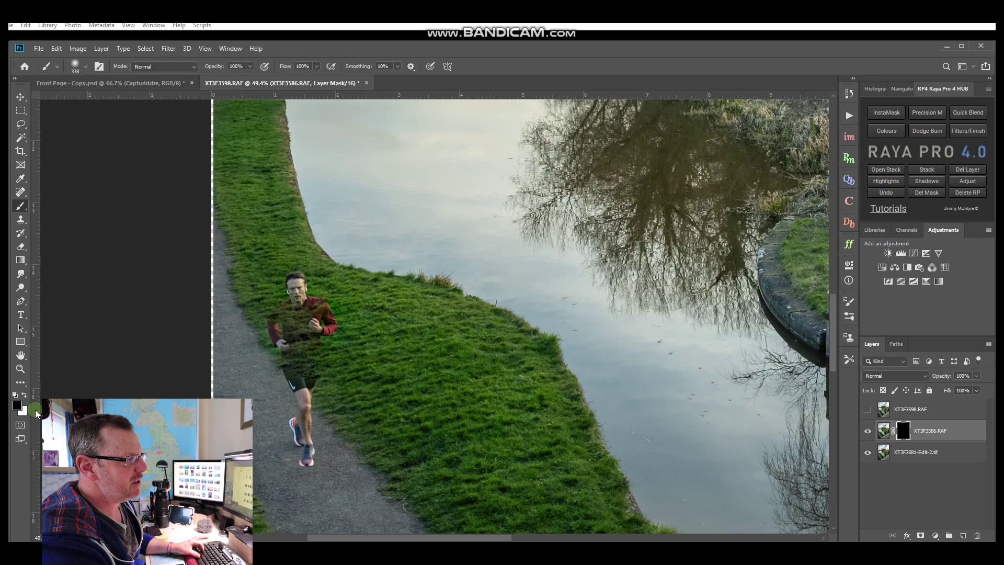
pyautogui.press('x')
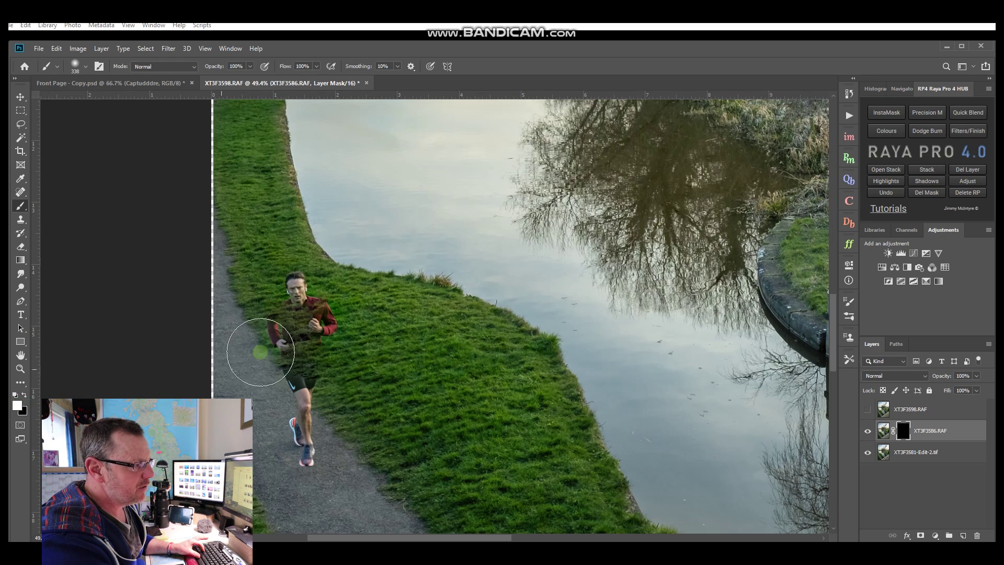
pyautogui.moveTo(297, 324)
pyautogui.mouseDown()
pyautogui.moveTo(326, 339)
pyautogui.moveTo(307, 350)
pyautogui.moveTo(306, 448)
pyautogui.moveTo(309, 420)
pyautogui.moveTo(274, 332)
pyautogui.moveTo(302, 301)
pyautogui.moveTo(353, 329)
pyautogui.moveTo(300, 309)
pyautogui.moveTo(298, 317)
pyautogui.moveTo(298, 297)
pyautogui.moveTo(286, 318)
pyautogui.moveTo(276, 349)
pyautogui.moveTo(315, 356)
pyautogui.moveTo(297, 461)
pyautogui.moveTo(253, 352)
pyautogui.moveTo(290, 310)
pyautogui.moveTo(326, 423)
pyautogui.moveTo(364, 436)
pyautogui.mouseUp()
pyautogui.hotkey('ctrl', '0')
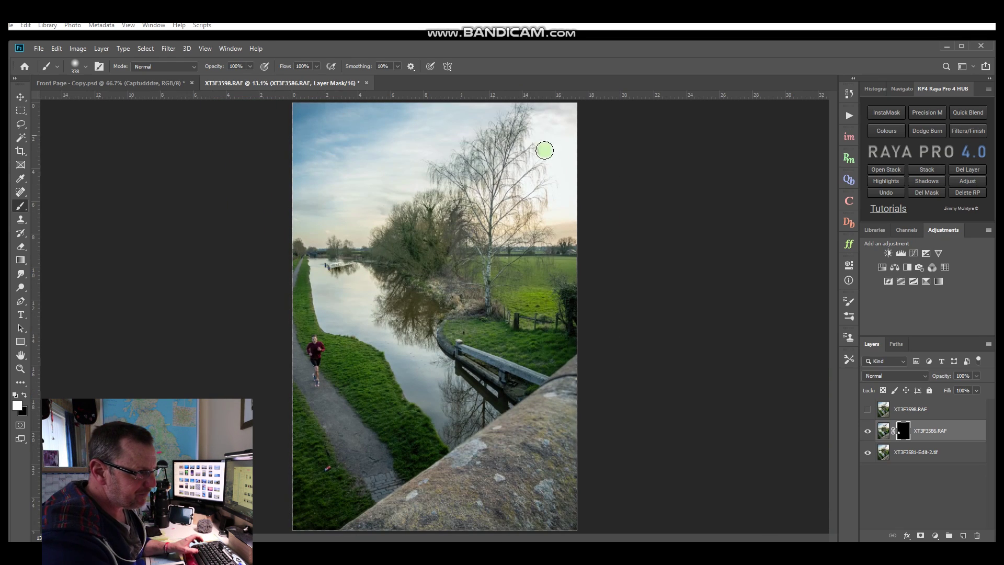
# Toggle the masked XT3F3586.RAF layer to compare the runner before and after blending
pyautogui.click(868, 431)
pyautogui.click(867, 431)
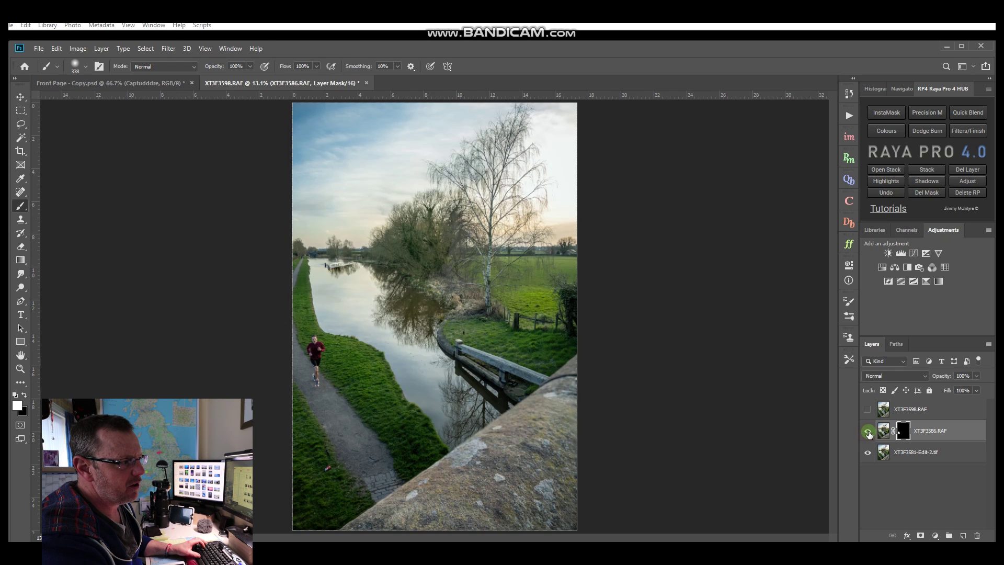
pyautogui.click(868, 432)
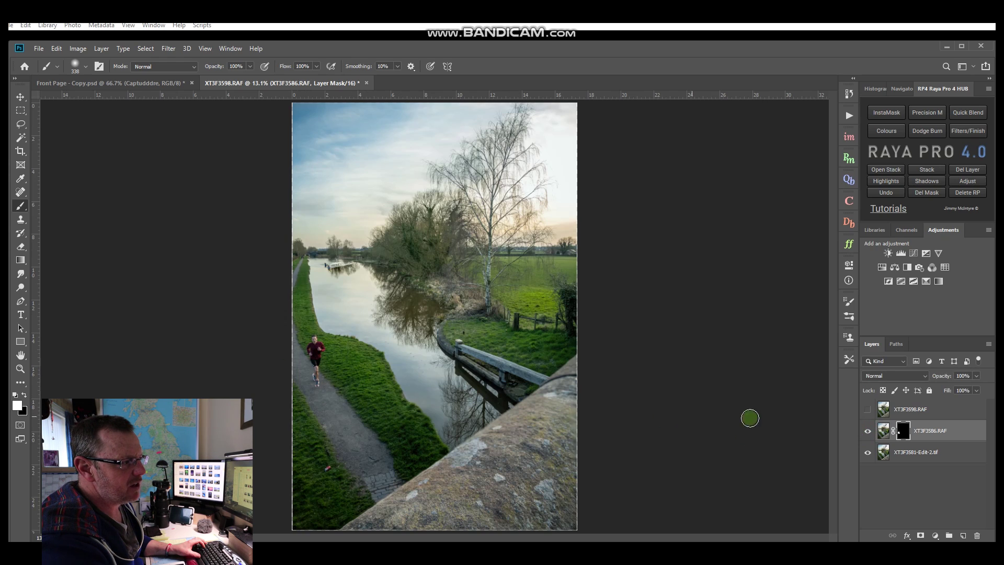
pyautogui.click(866, 431)
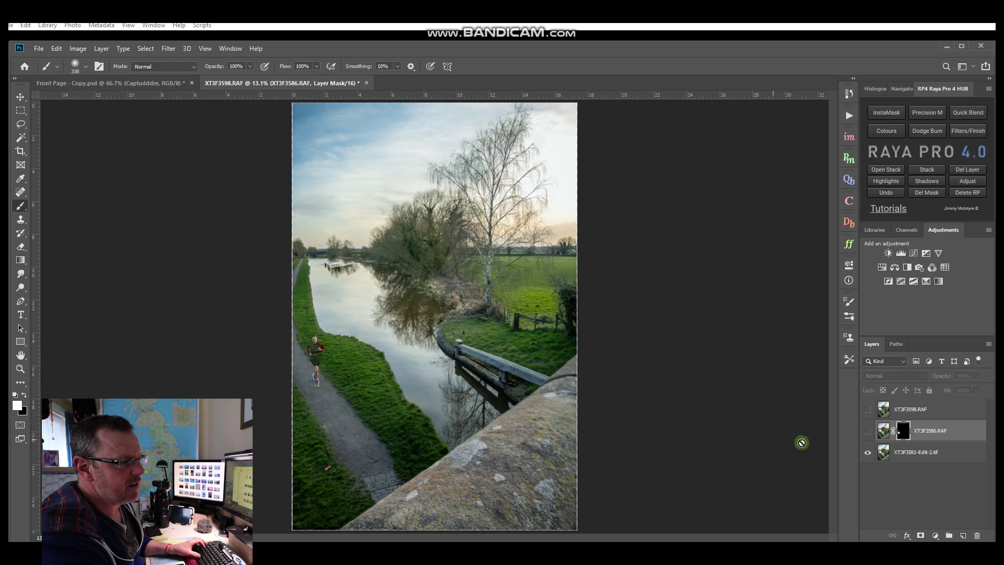
pyautogui.click(867, 432)
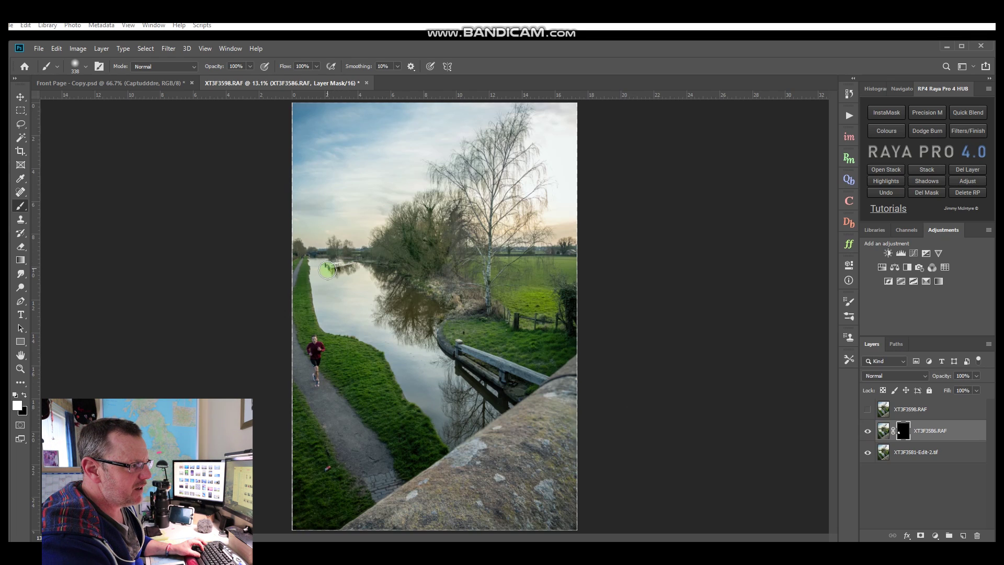
# Toggle the XT3F3598.RAF layer to compare its kayaker with the blended image, leaving it hidden
pyautogui.click(866, 410)
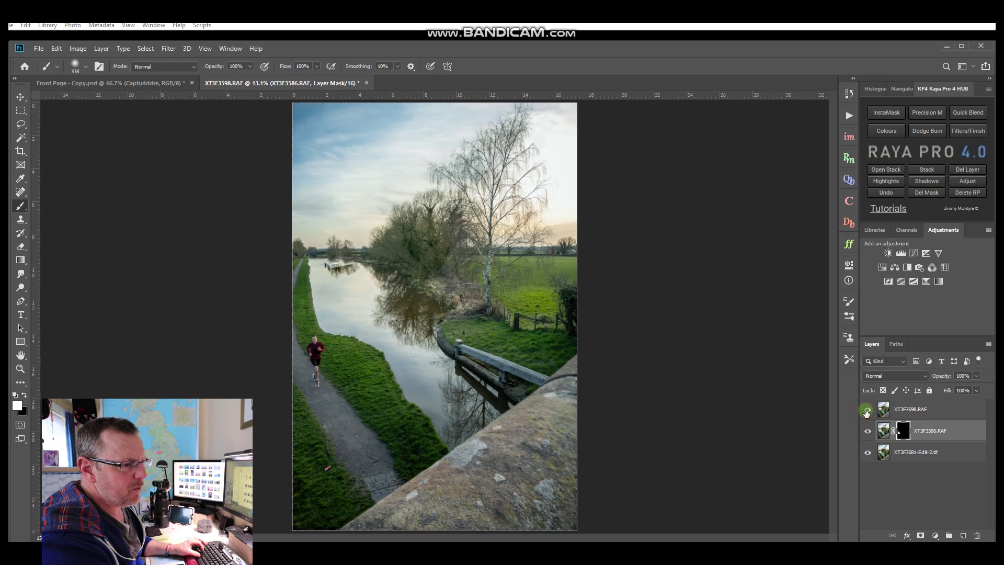
pyautogui.click(866, 410)
pyautogui.click(867, 410)
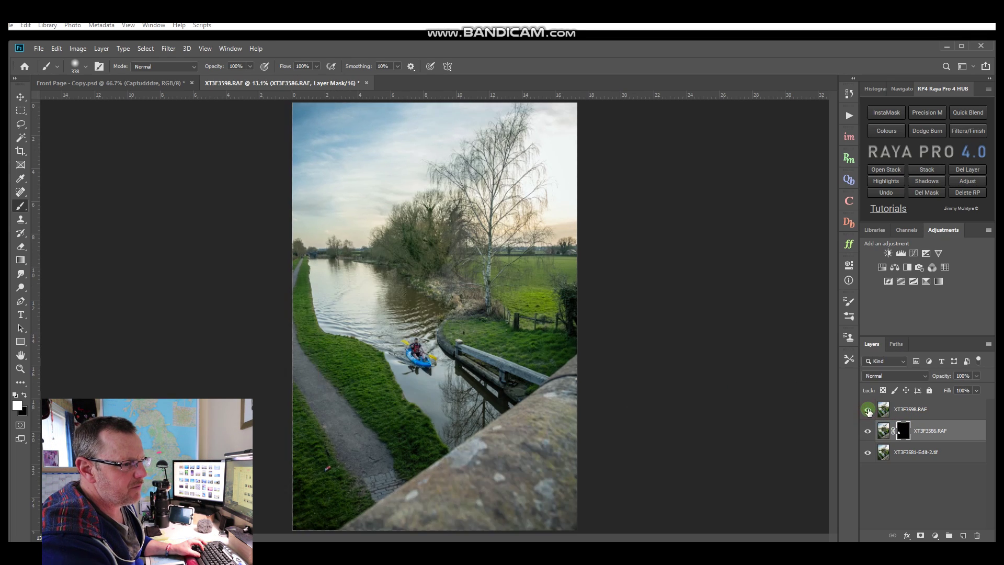
pyautogui.click(868, 410)
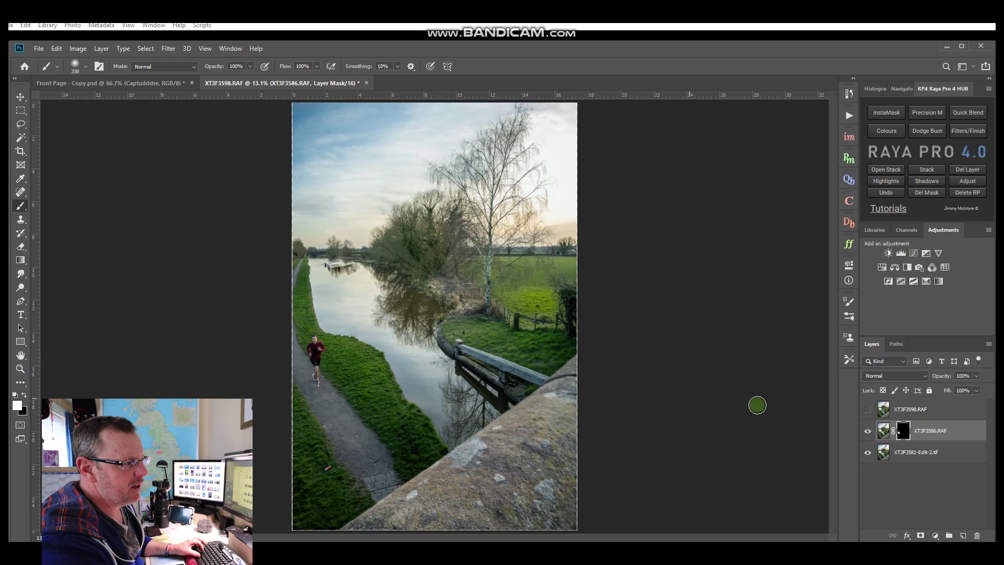
# Compare the image with and without the XT3F3598.RAF layer, leave it visible and add a black layer mask to it
pyautogui.click(868, 409)
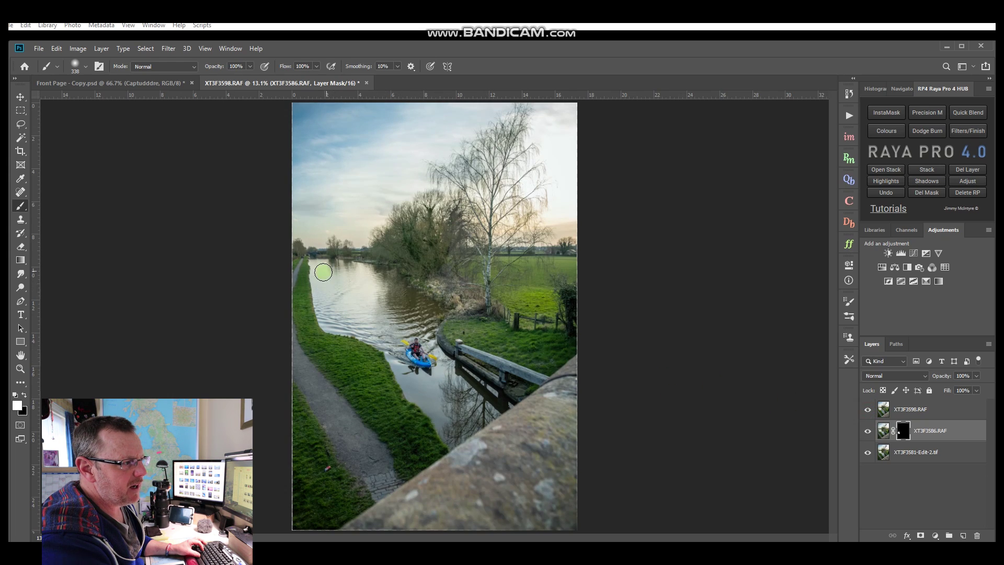
pyautogui.click(867, 409)
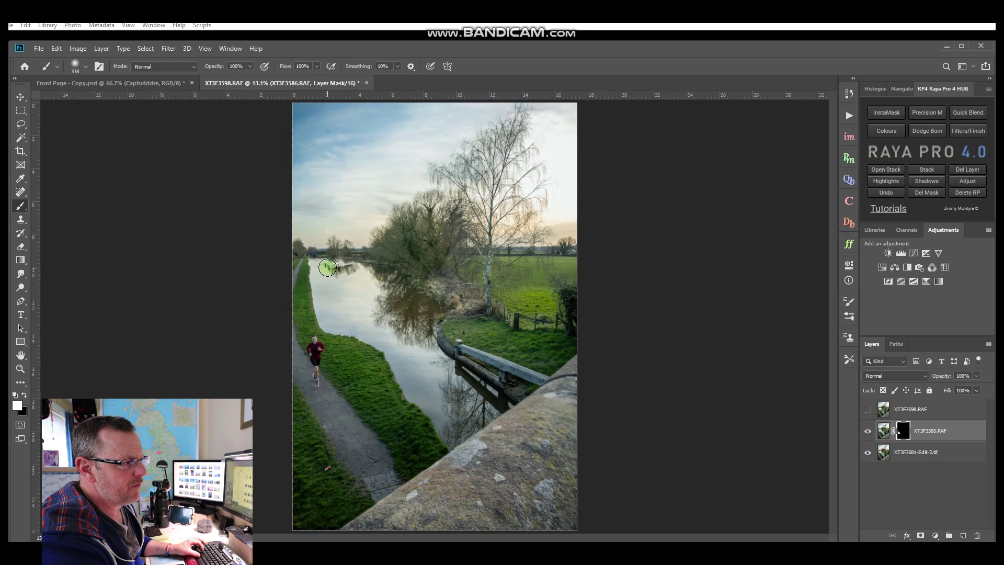
pyautogui.click(867, 409)
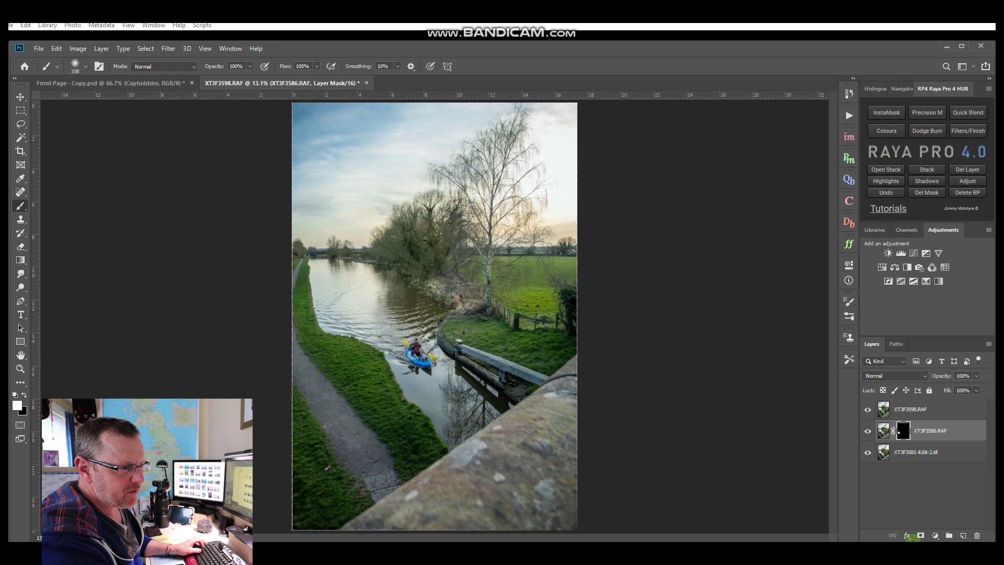
pyautogui.click(916, 409)
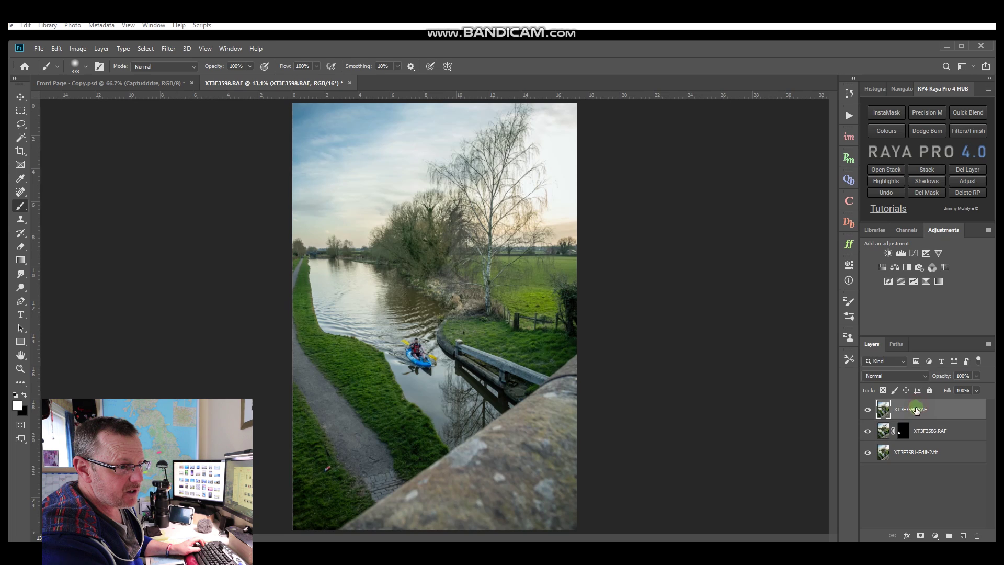
pyautogui.keyDown('alt'); pyautogui.click(920, 535); pyautogui.keyUp('alt')
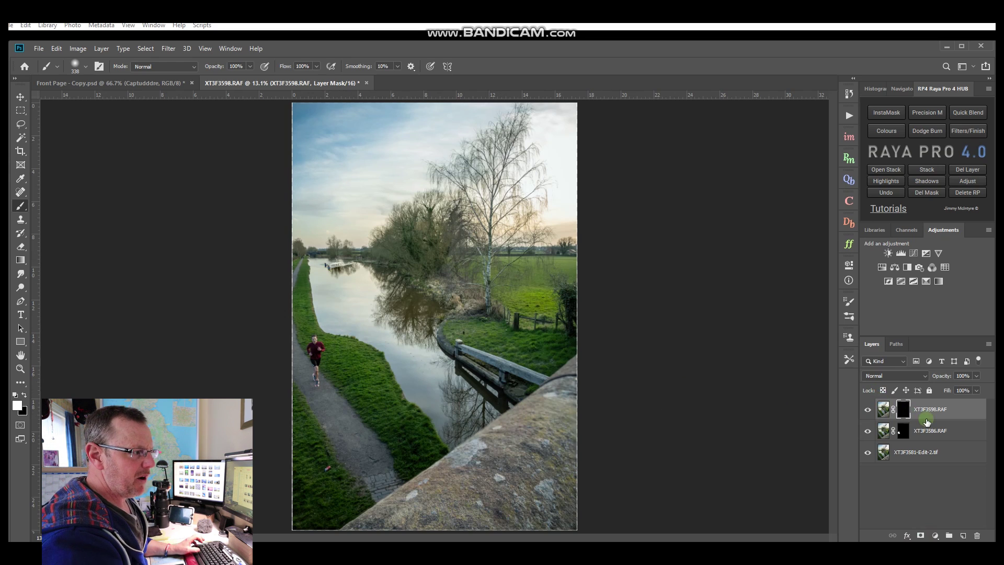
# Paint with white on the XT3F3598.RAF mask over the canal to reveal the blue kayak and its surrounding ripples
pyautogui.click(411, 350)
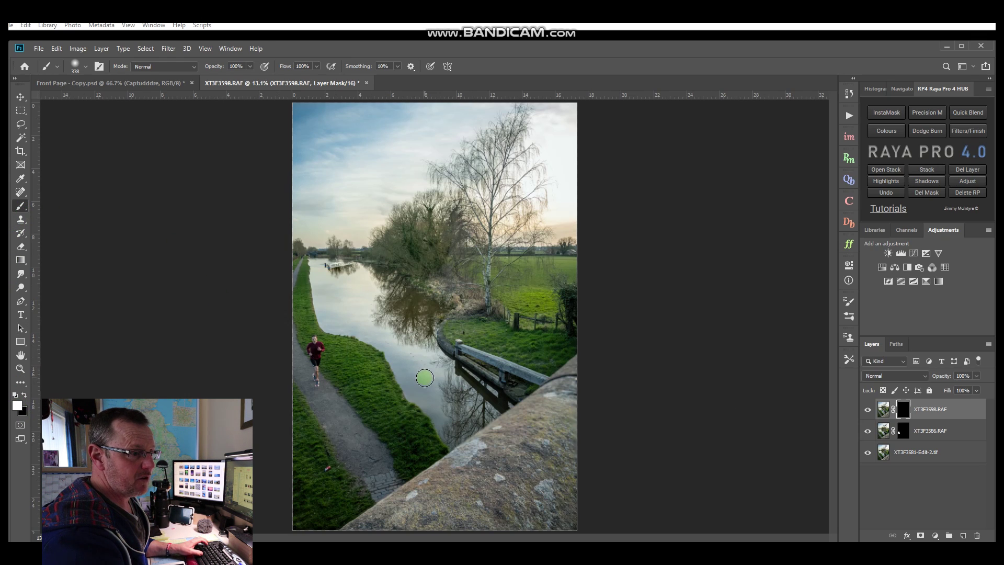
pyautogui.scroll(2, 422, 375)
pyautogui.scroll(4, 423, 376)
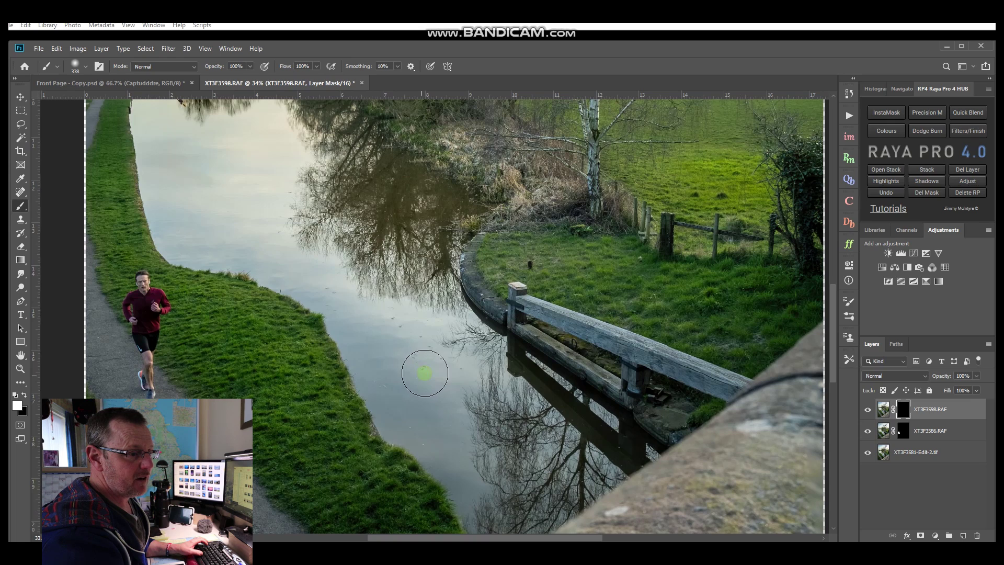
pyautogui.click(882, 409)
pyautogui.click(900, 411)
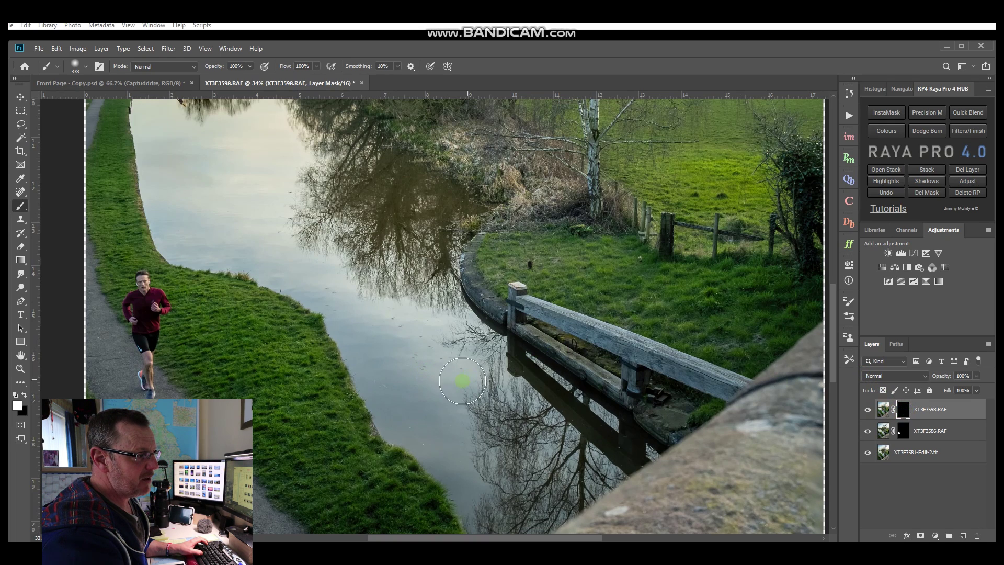
pyautogui.click(422, 345)
pyautogui.moveTo(422, 346)
pyautogui.mouseDown()
pyautogui.moveTo(447, 372)
pyautogui.moveTo(391, 356)
pyautogui.moveTo(381, 362)
pyautogui.moveTo(393, 368)
pyautogui.moveTo(370, 364)
pyautogui.moveTo(382, 323)
pyautogui.moveTo(371, 323)
pyautogui.moveTo(452, 347)
pyautogui.moveTo(466, 335)
pyautogui.moveTo(457, 340)
pyautogui.moveTo(422, 287)
pyautogui.moveTo(408, 286)
pyautogui.moveTo(457, 227)
pyautogui.moveTo(408, 253)
pyautogui.moveTo(368, 328)
pyautogui.moveTo(349, 304)
pyautogui.moveTo(364, 338)
pyautogui.moveTo(254, 281)
pyautogui.moveTo(394, 304)
pyautogui.moveTo(456, 239)
pyautogui.moveTo(430, 309)
pyautogui.moveTo(458, 300)
pyautogui.moveTo(466, 319)
pyautogui.moveTo(440, 371)
pyautogui.moveTo(349, 364)
pyautogui.moveTo(399, 364)
pyautogui.moveTo(466, 337)
pyautogui.moveTo(428, 344)
pyautogui.moveTo(357, 313)
pyautogui.moveTo(453, 269)
pyautogui.moveTo(370, 240)
pyautogui.moveTo(442, 343)
pyautogui.moveTo(306, 352)
pyautogui.moveTo(460, 338)
pyautogui.mouseUp()
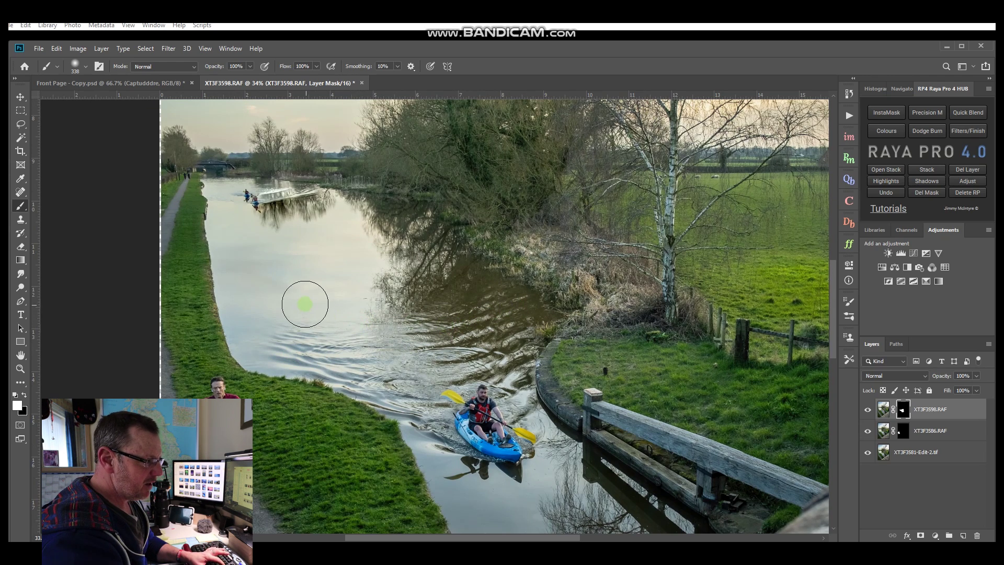
# Reduce the brush to 175 px at 51% opacity and soften the mask transition across the rippled water behind the kayaker
pyautogui.press('[')
pyautogui.press('[')
pyautogui.press('[')
pyautogui.press('[')
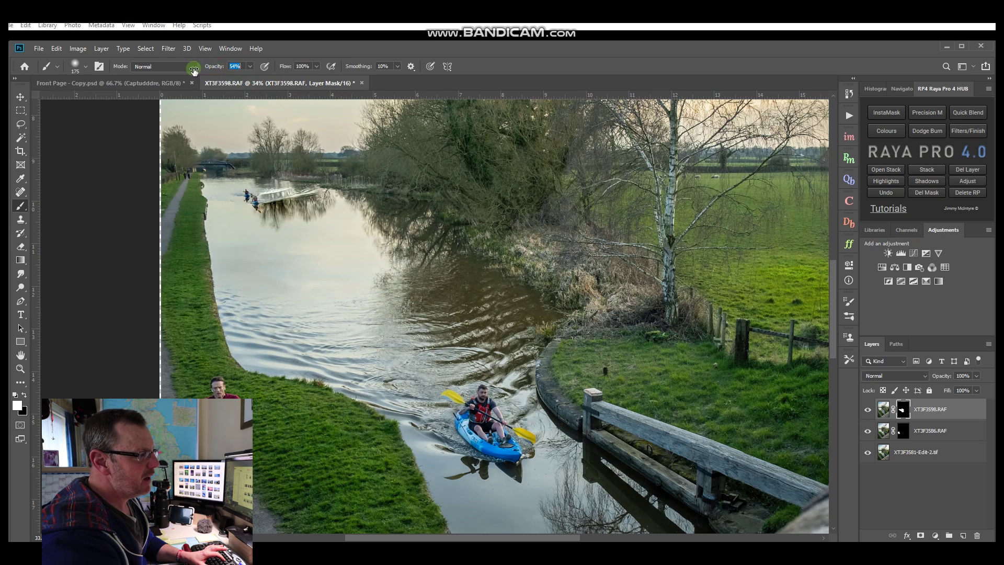
pyautogui.press('Return')
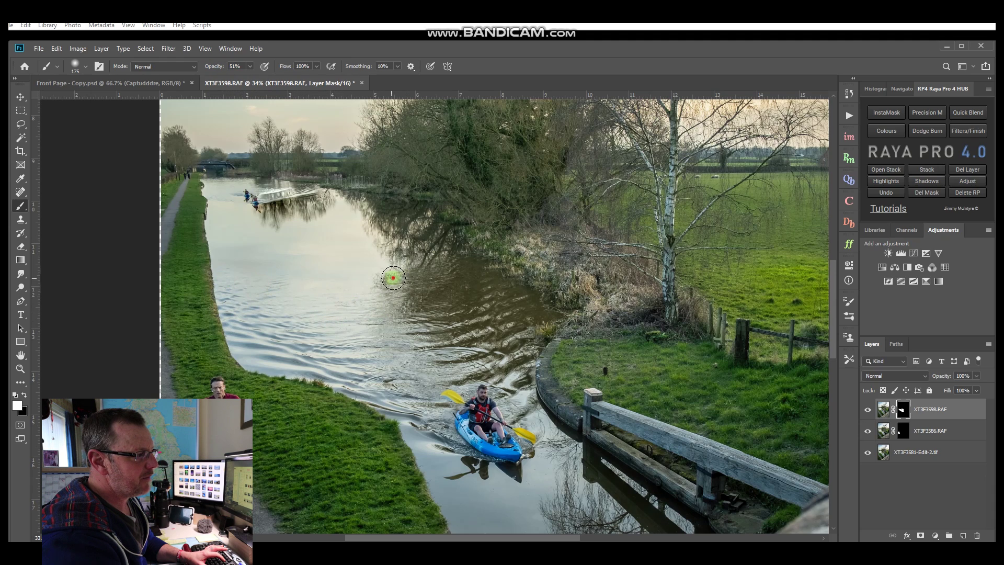
pyautogui.moveTo(429, 245)
pyautogui.mouseDown()
pyautogui.moveTo(453, 240)
pyautogui.moveTo(432, 242)
pyautogui.moveTo(432, 219)
pyautogui.moveTo(402, 243)
pyautogui.mouseUp()
pyautogui.click(388, 268)
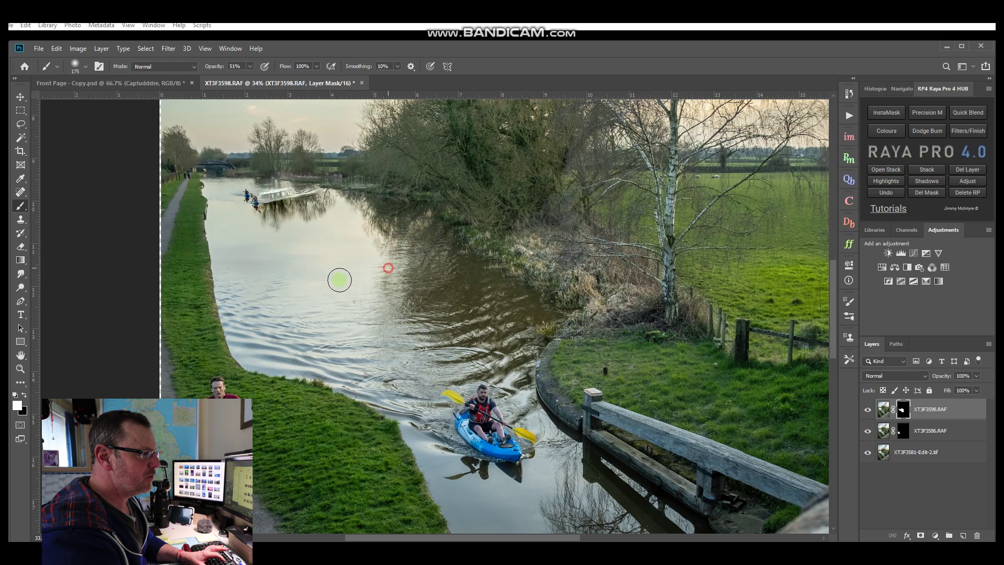
pyautogui.click(274, 275)
pyautogui.click(230, 267)
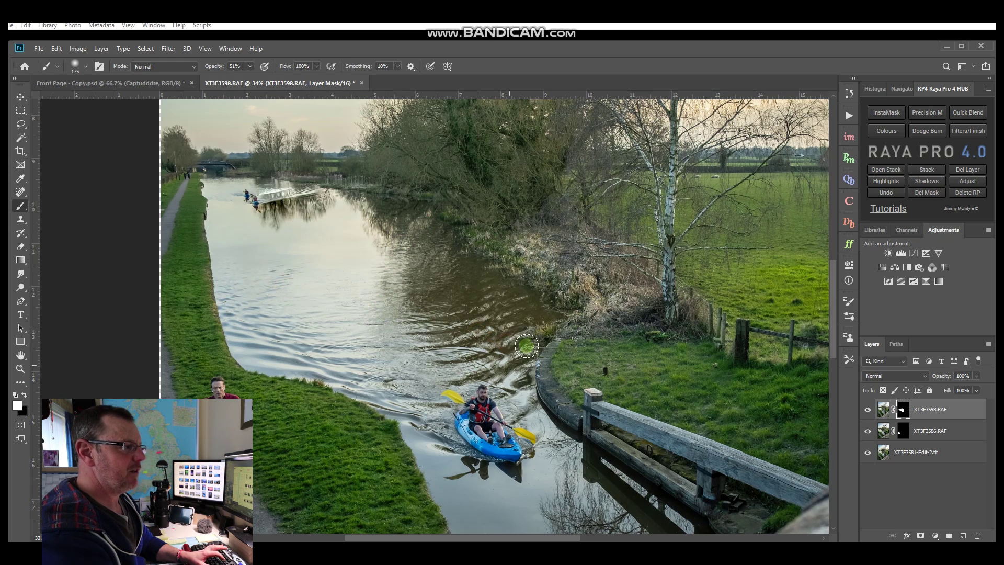
pyautogui.hotkey('ctrl', '0')
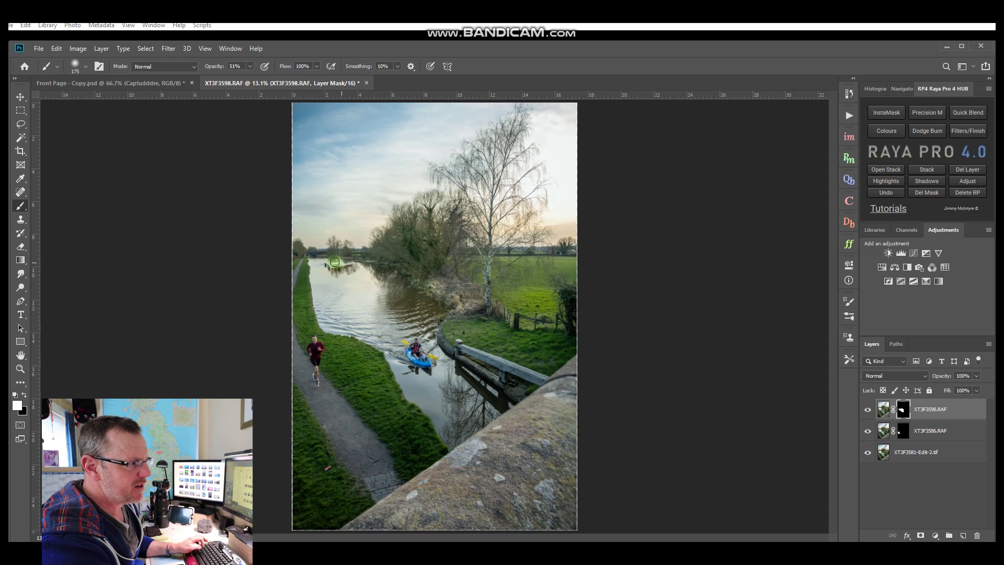
# Set the brush size to 50 px for masking the two distant kayakers near the bridge
pyautogui.scroll(8, 332, 270)
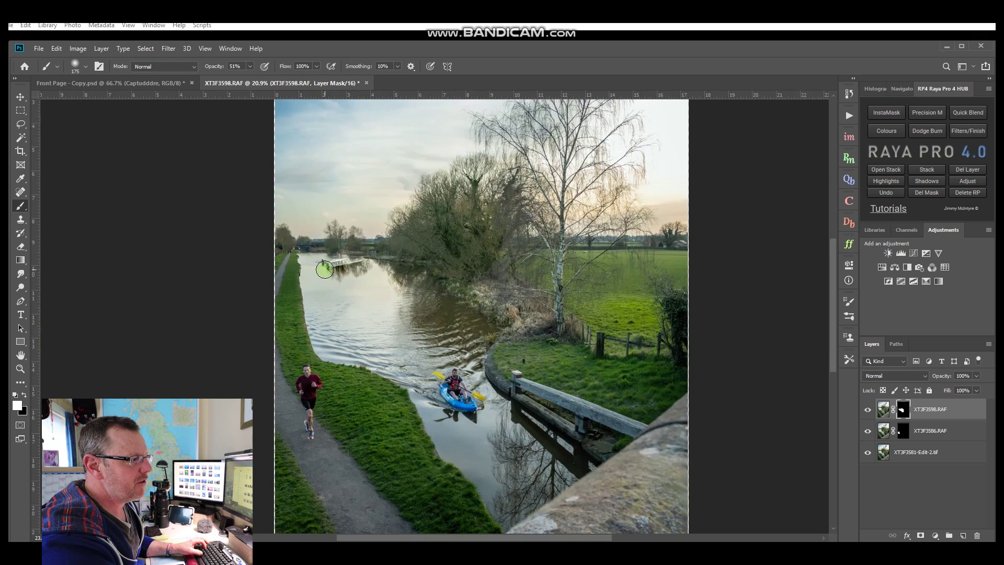
pyautogui.scroll(3, 327, 269)
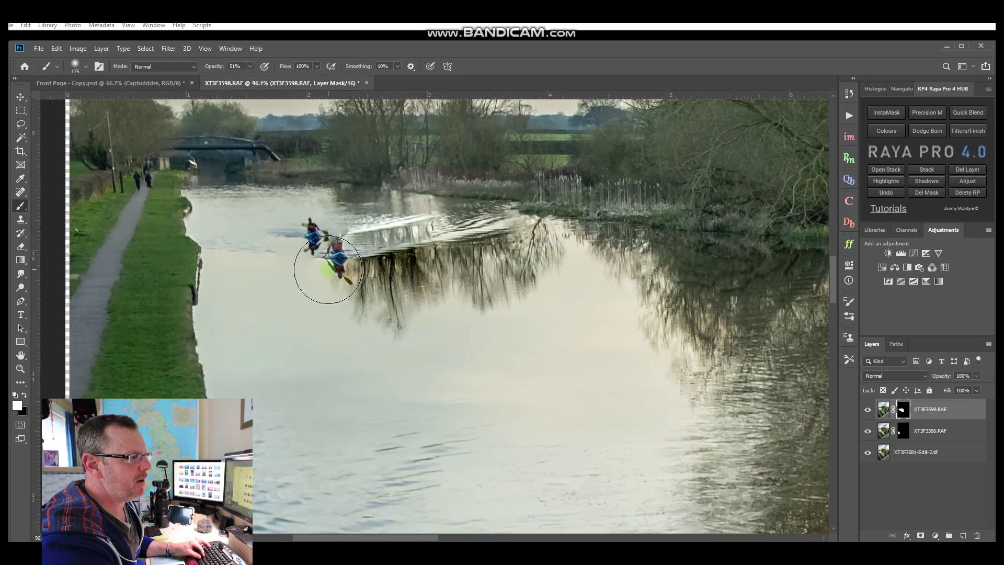
pyautogui.moveTo(376, 224); pyautogui.dragTo(357, 324)
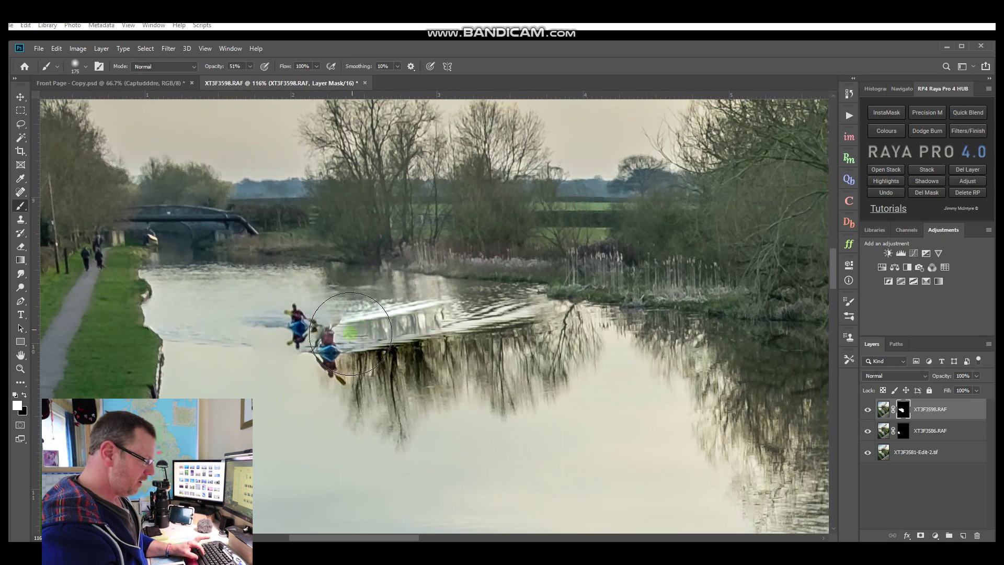
pyautogui.moveTo(357, 324)
pyautogui.mouseDown()
pyautogui.moveTo(356, 310)
pyautogui.moveTo(382, 359)
pyautogui.moveTo(465, 306)
pyautogui.moveTo(357, 284)
pyautogui.moveTo(327, 291)
pyautogui.mouseUp()
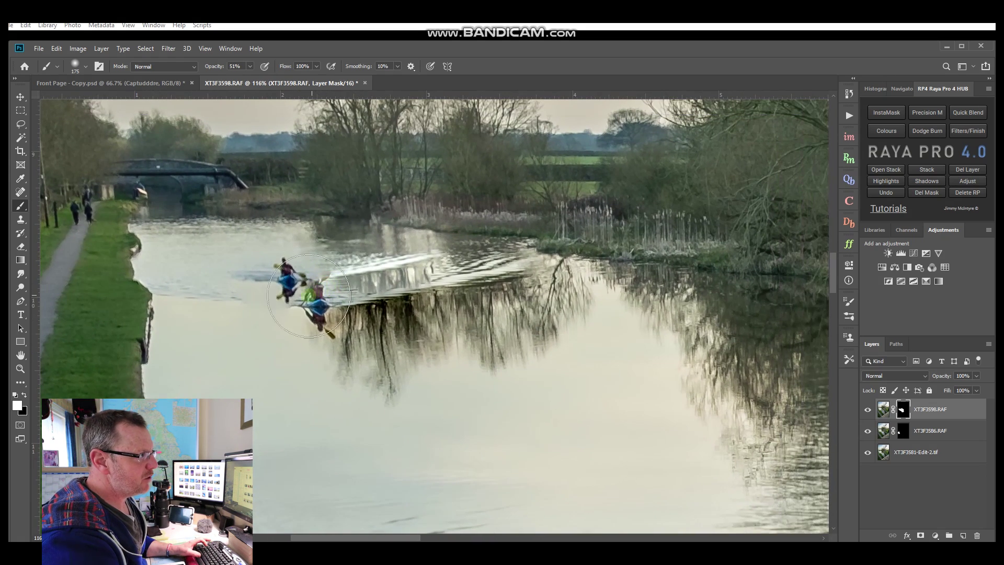
pyautogui.click(86, 65)
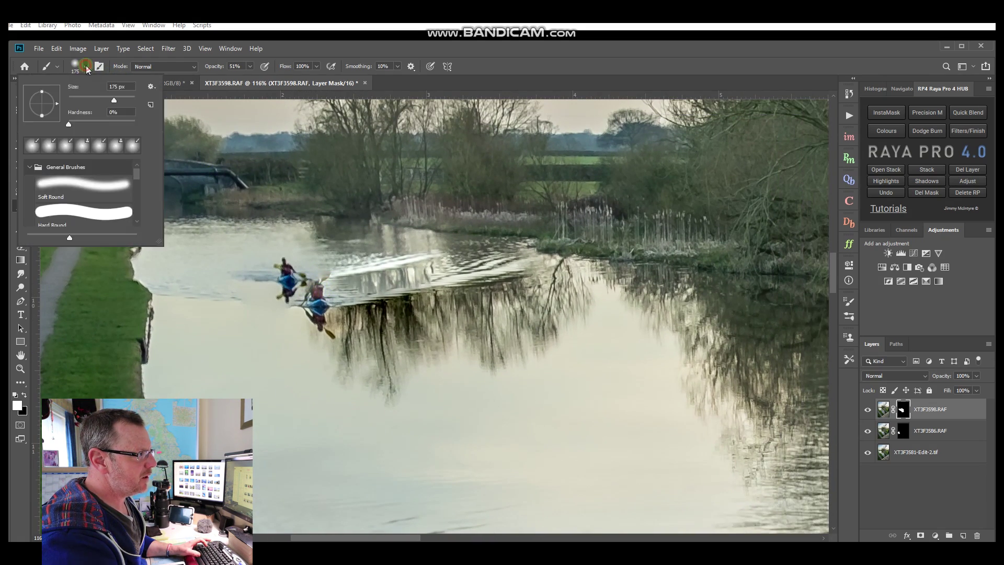
pyautogui.moveTo(115, 102); pyautogui.dragTo(93, 102)
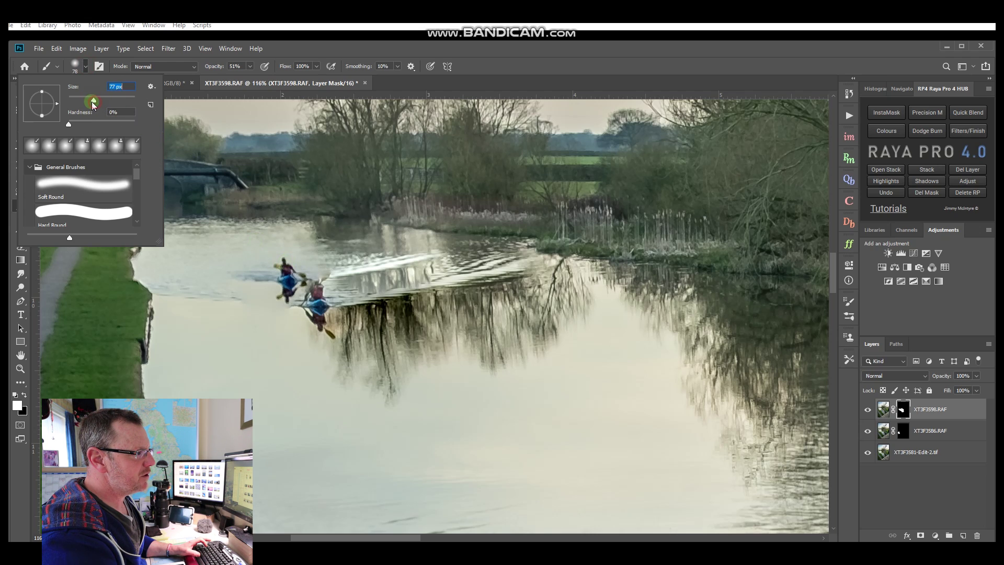
pyautogui.moveTo(87, 105); pyautogui.dragTo(85, 104)
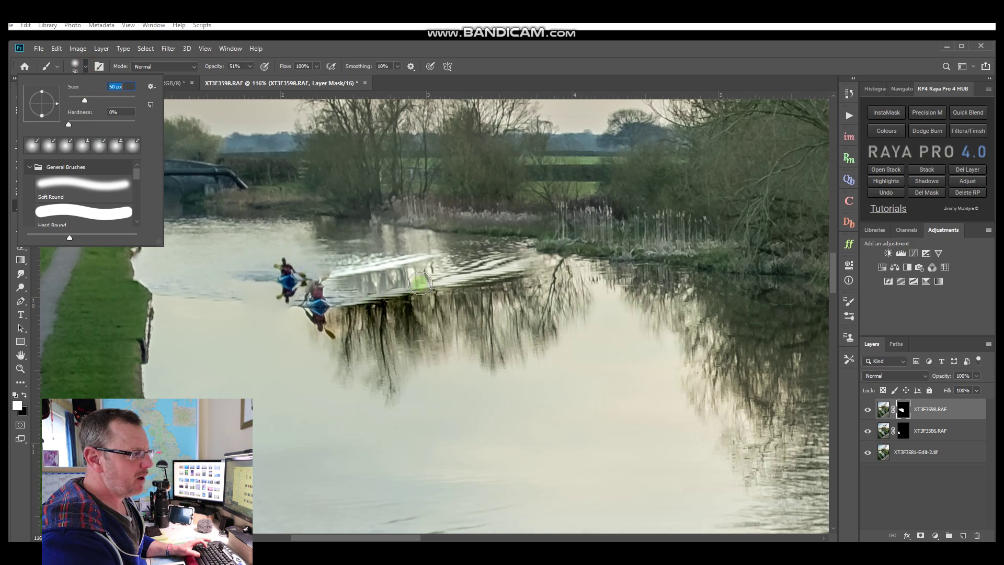
# Paint with white over the two distant kayakers on the XT3F3598.RAF mask, raising the brush opacity to 100%
pyautogui.moveTo(309, 309)
pyautogui.mouseDown()
pyautogui.moveTo(316, 287)
pyautogui.moveTo(310, 301)
pyautogui.moveTo(326, 326)
pyautogui.moveTo(302, 319)
pyautogui.moveTo(319, 330)
pyautogui.mouseUp()
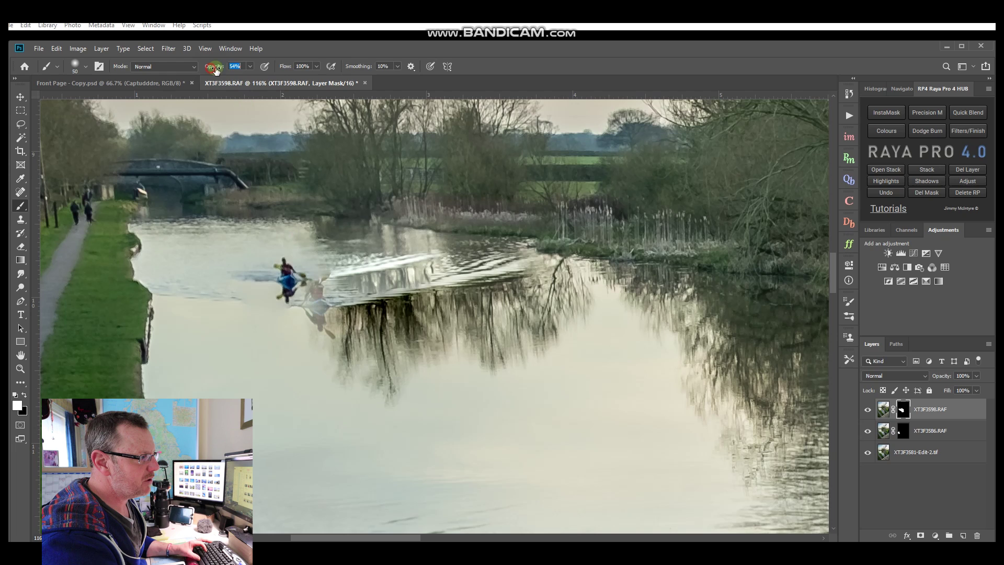
pyautogui.click(269, 262)
pyautogui.moveTo(313, 301)
pyautogui.mouseDown()
pyautogui.moveTo(315, 291)
pyautogui.moveTo(316, 321)
pyautogui.moveTo(327, 331)
pyautogui.moveTo(295, 308)
pyautogui.moveTo(281, 274)
pyautogui.mouseUp()
# Toggle the XT3F3598.RAF layer to compare the distant water before and after masking, leaving it visible
pyautogui.click(869, 411)
pyautogui.click(869, 411)
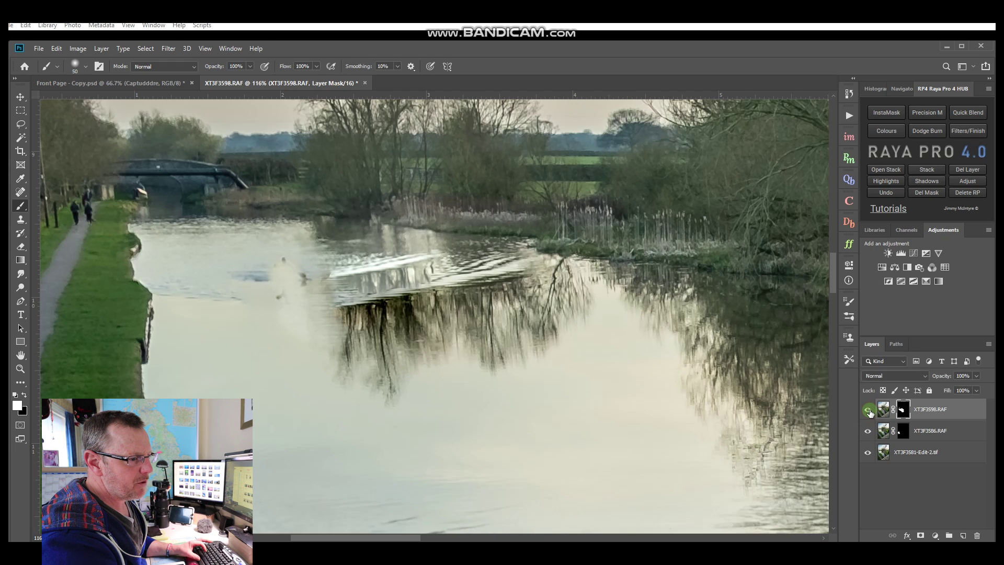
pyautogui.click(869, 410)
pyautogui.click(869, 411)
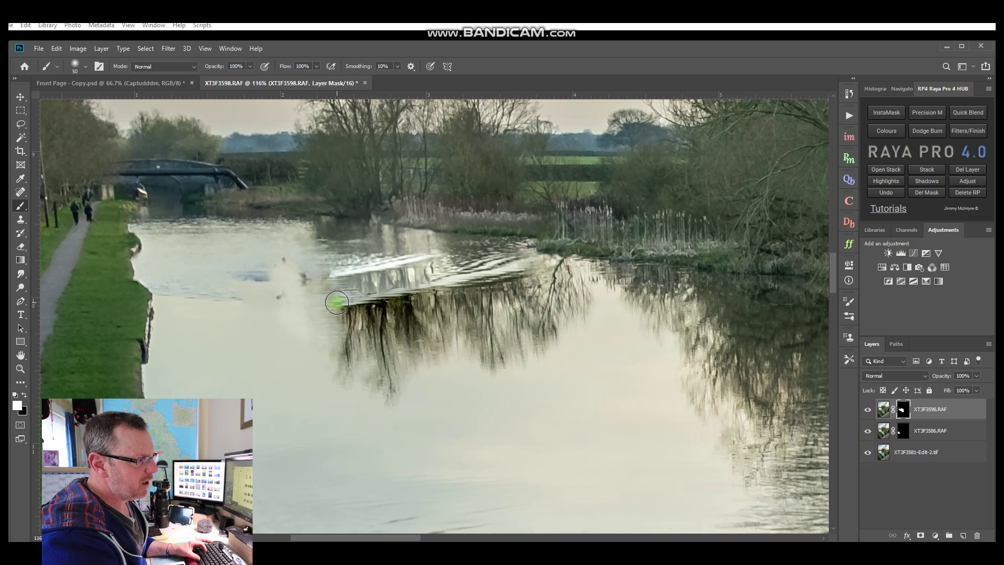
# Paint out the remaining kayaker traces and white wake on the XT3F3598.RAF mask, and lower the brush opacity to 50%
pyautogui.moveTo(303, 282)
pyautogui.mouseDown()
pyautogui.moveTo(278, 294)
pyautogui.moveTo(276, 267)
pyautogui.moveTo(288, 265)
pyautogui.moveTo(241, 279)
pyautogui.mouseUp()
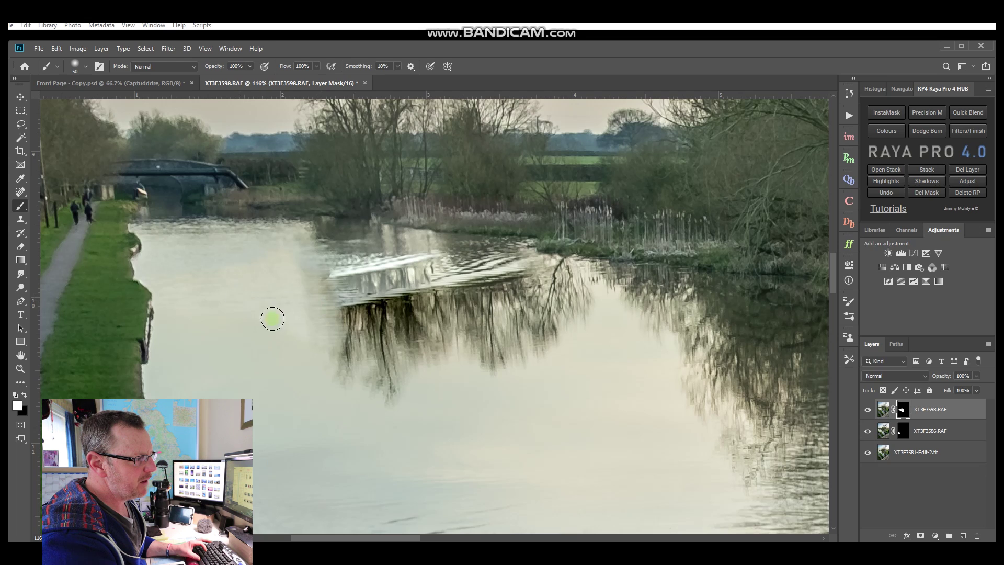
pyautogui.moveTo(336, 302)
pyautogui.mouseDown()
pyautogui.moveTo(507, 269)
pyautogui.moveTo(516, 258)
pyautogui.moveTo(332, 272)
pyautogui.moveTo(320, 256)
pyautogui.mouseUp()
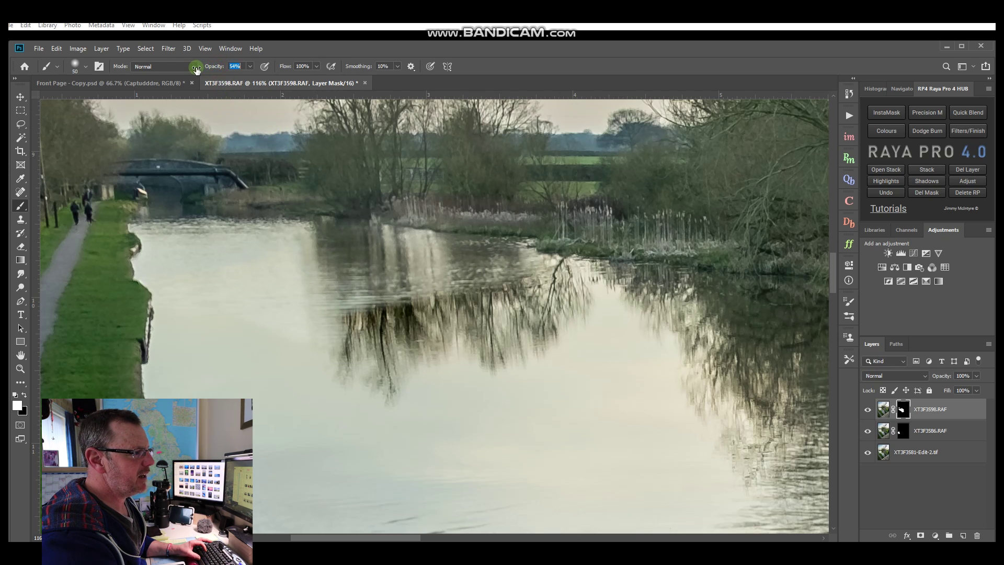
pyautogui.press('Return')
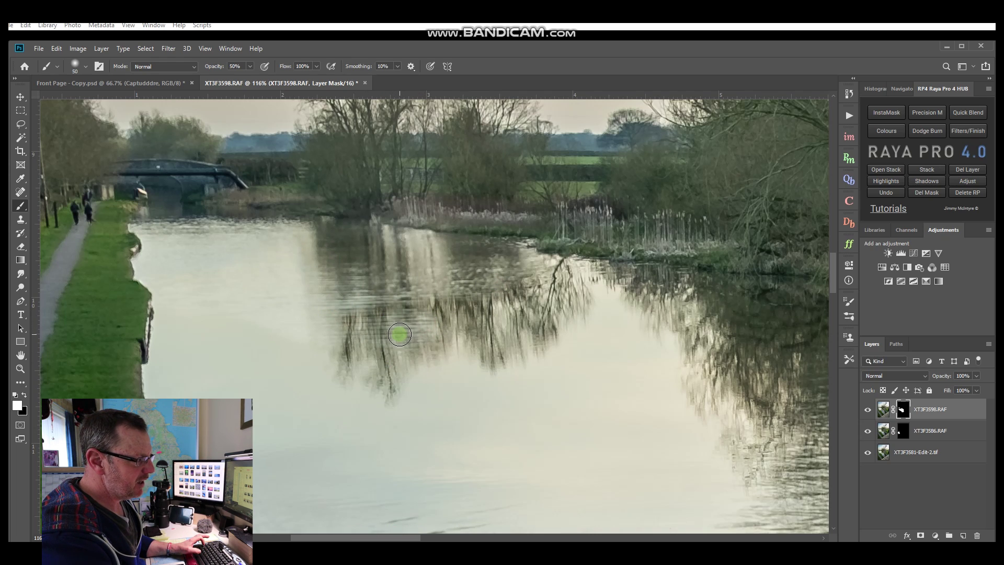
# Try to restore the distant tree reflection by painting with black on the mask, and undo the stroke
pyautogui.press('x')
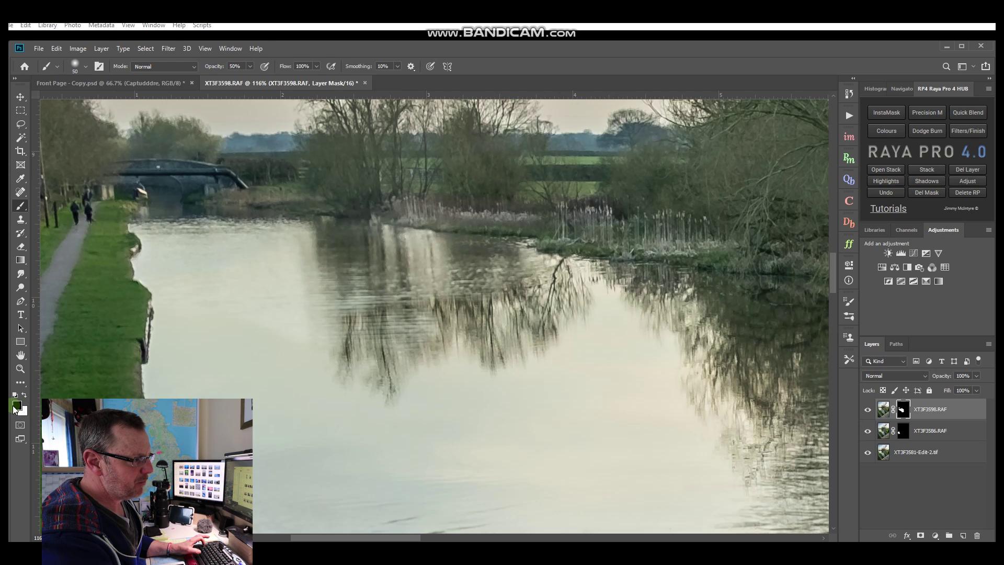
pyautogui.moveTo(339, 336)
pyautogui.mouseDown()
pyautogui.moveTo(463, 336)
pyautogui.moveTo(355, 345)
pyautogui.moveTo(426, 332)
pyautogui.moveTo(346, 312)
pyautogui.moveTo(528, 284)
pyautogui.moveTo(476, 286)
pyautogui.moveTo(534, 272)
pyautogui.moveTo(521, 255)
pyautogui.moveTo(481, 279)
pyautogui.moveTo(556, 278)
pyautogui.moveTo(430, 287)
pyautogui.moveTo(475, 290)
pyautogui.mouseUp()
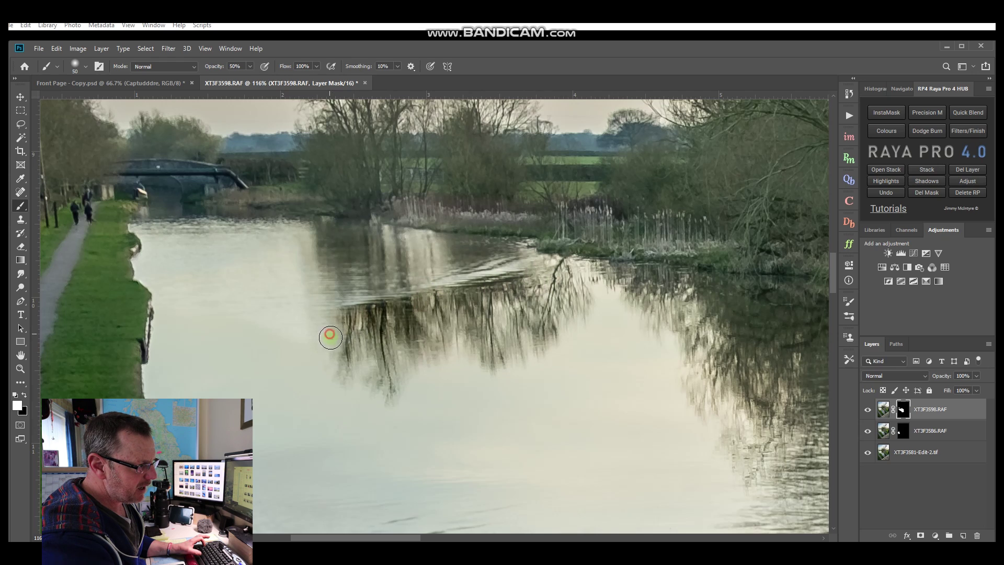
pyautogui.hotkey('ctrl', 'z')
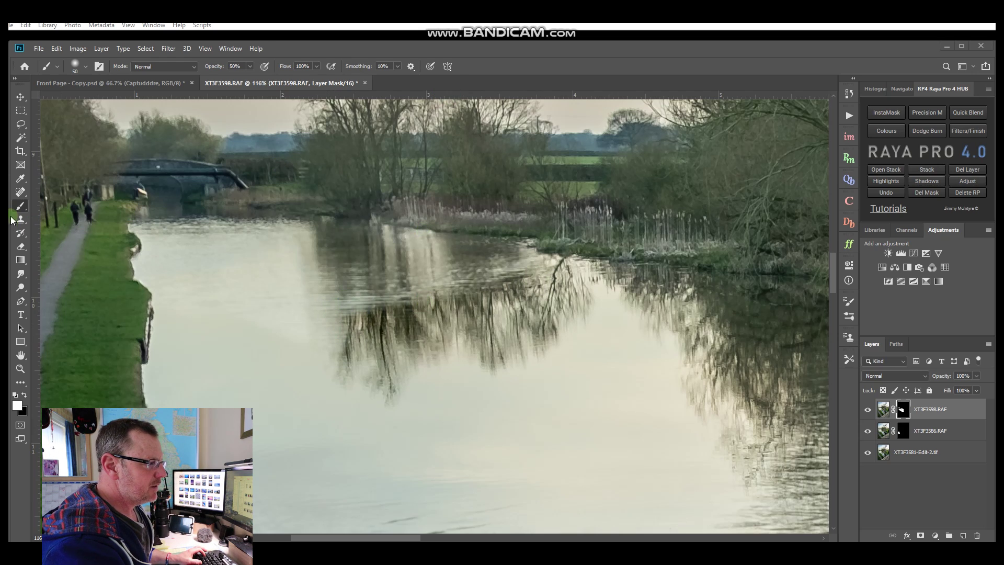
# Soften the upper edge of the distant tree reflection with white on the mask, and restore its branches with black
pyautogui.click(352, 299)
pyautogui.click(488, 265)
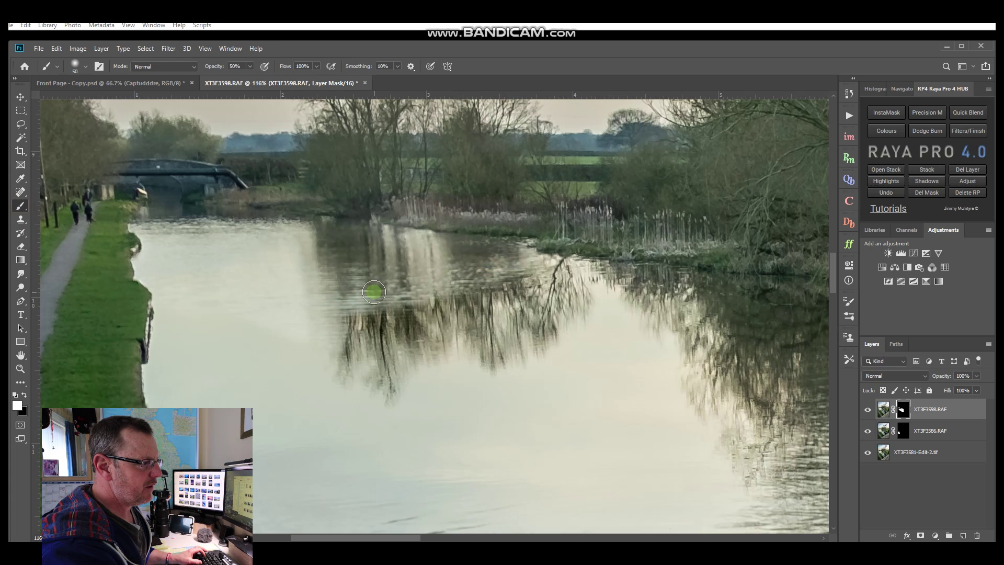
pyautogui.press('x')
pyautogui.click(522, 291)
pyautogui.moveTo(521, 291); pyautogui.dragTo(536, 277)
pyautogui.moveTo(471, 304)
pyautogui.mouseDown()
pyautogui.moveTo(492, 286)
pyautogui.moveTo(473, 293)
pyautogui.moveTo(487, 353)
pyautogui.mouseUp()
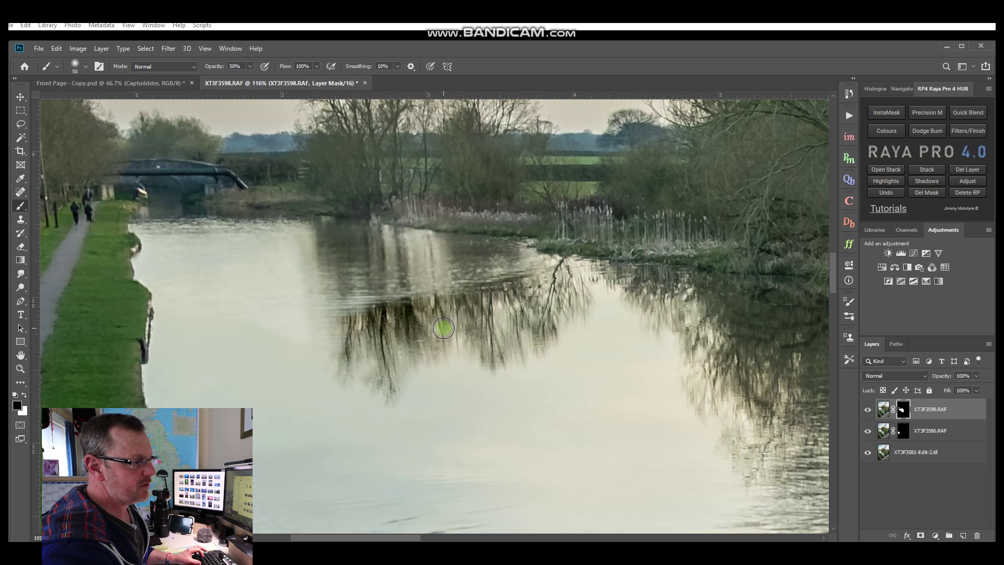
# Examine the distant tree reflection up close and the blending across the whole canal composite
pyautogui.scroll(-4, 443, 328)
pyautogui.scroll(-5, 443, 329)
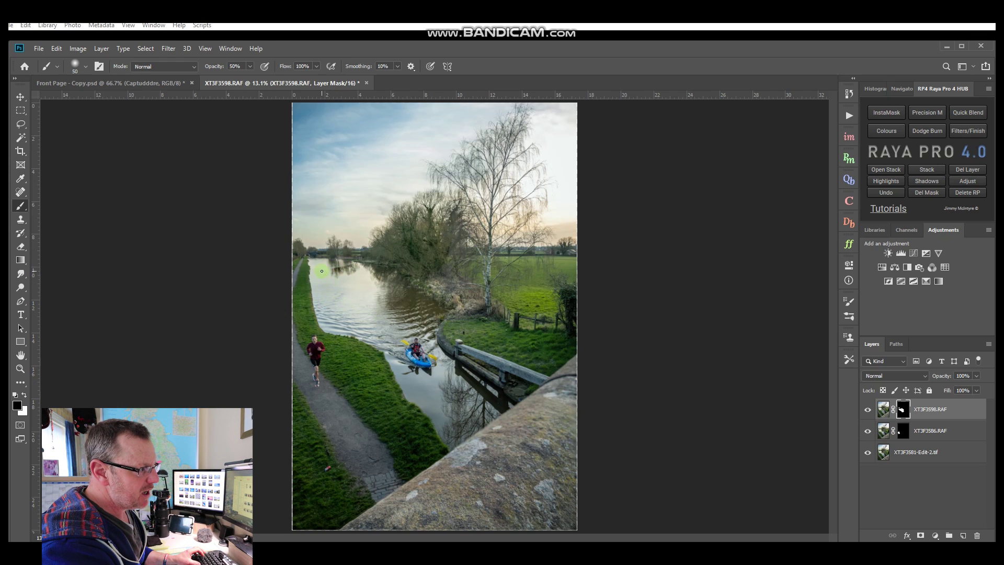
pyautogui.scroll(5, 321, 271)
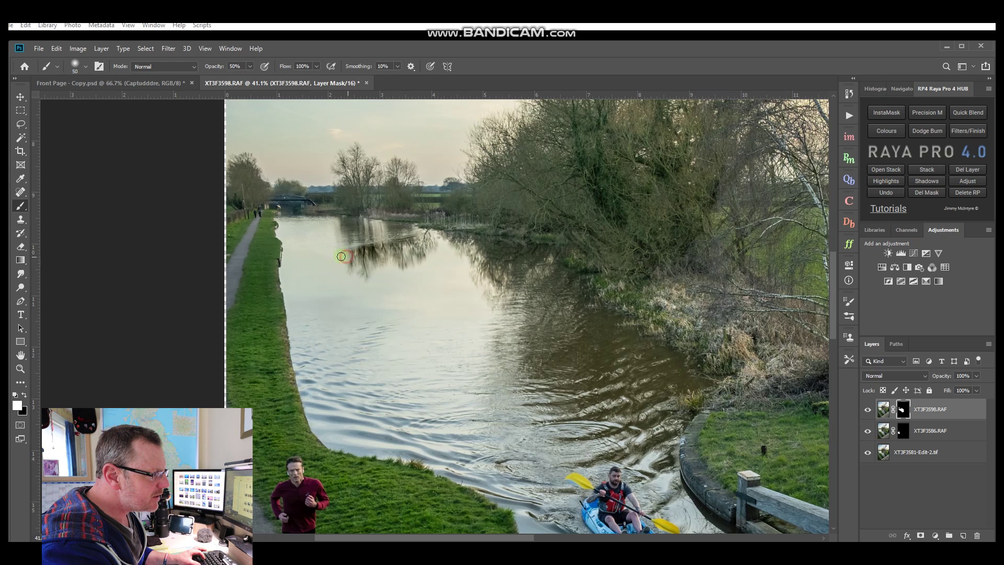
pyautogui.press('x')
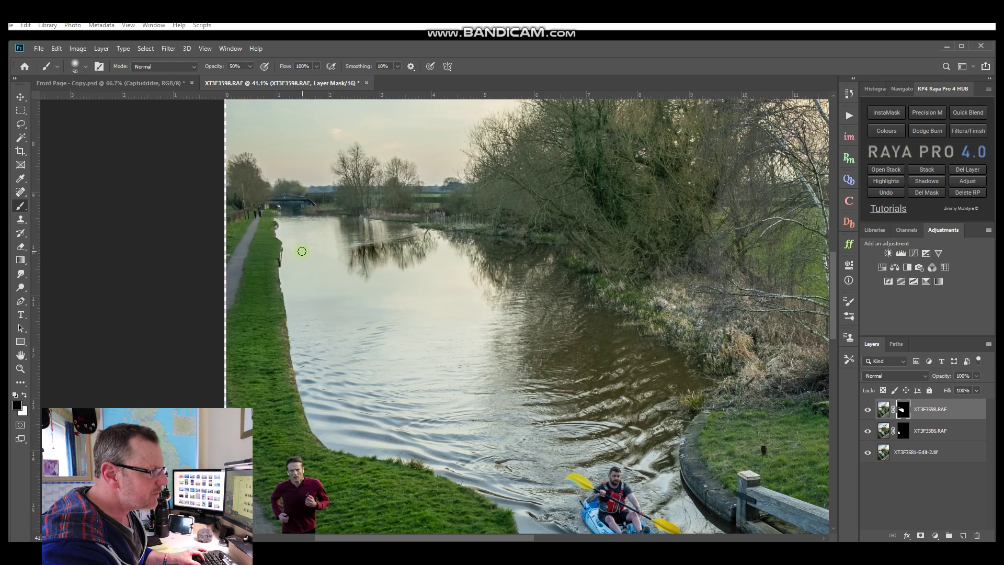
pyautogui.scroll(-5, 303, 301)
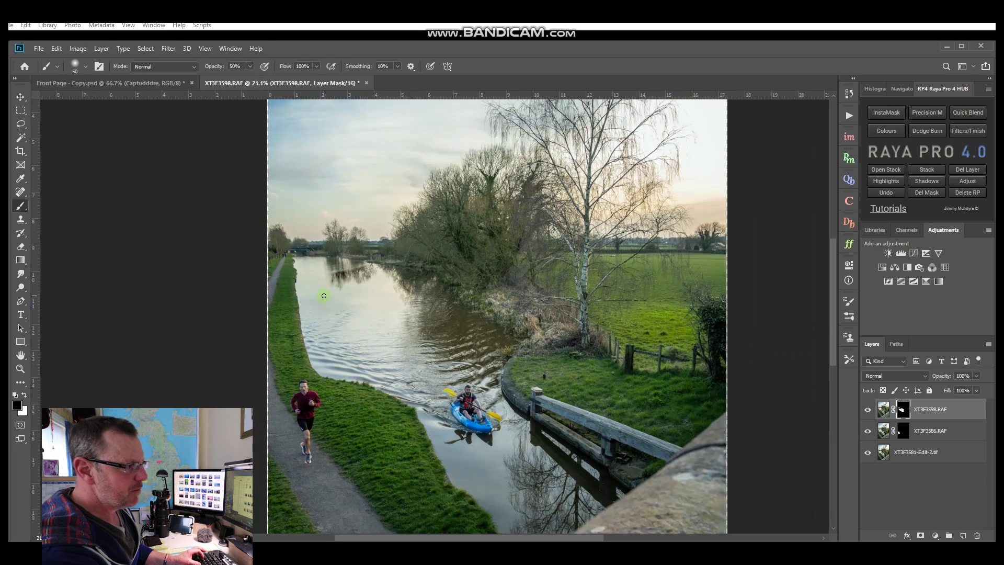
pyautogui.scroll(-1, 356, 295)
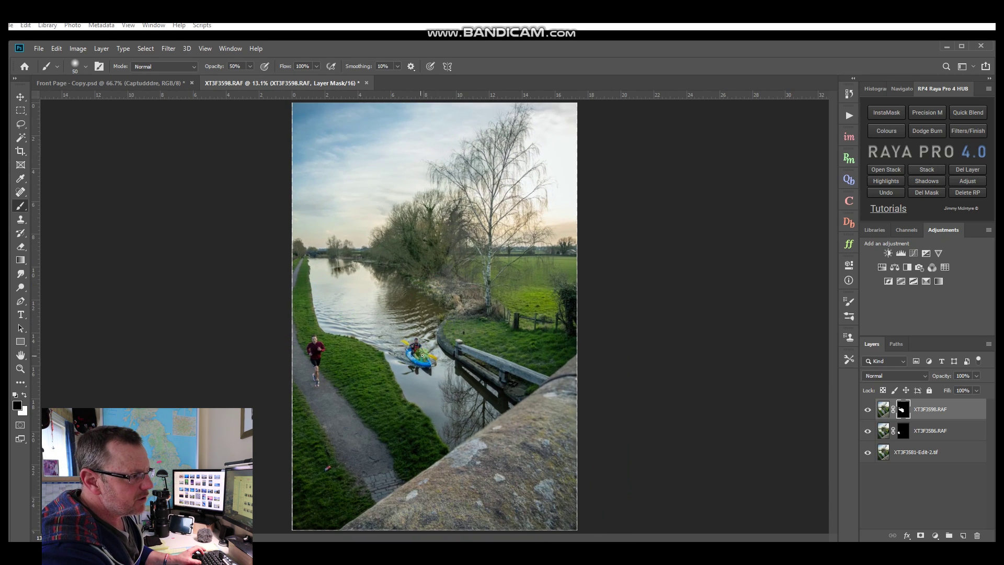
# Crop the composite slightly inside its edges at a 2:3 (4:6) ratio to trim the uneven layer borders
pyautogui.click(20, 96)
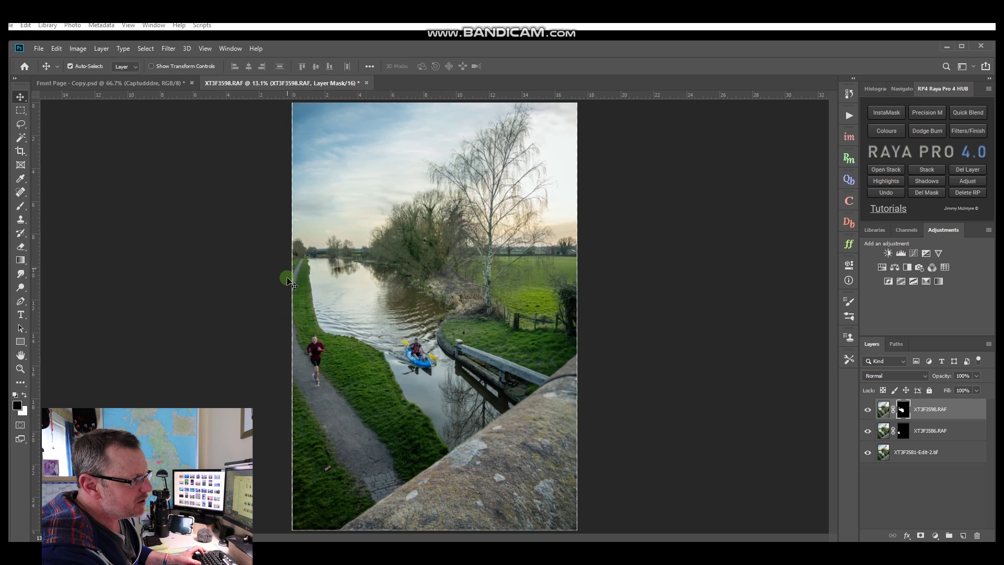
pyautogui.click(20, 151)
pyautogui.click(107, 67)
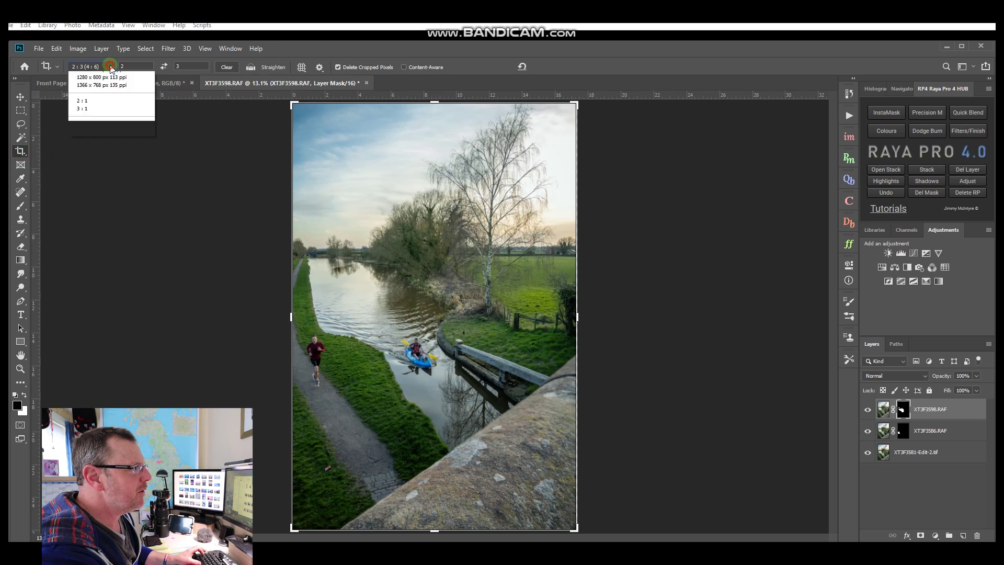
pyautogui.click(97, 135)
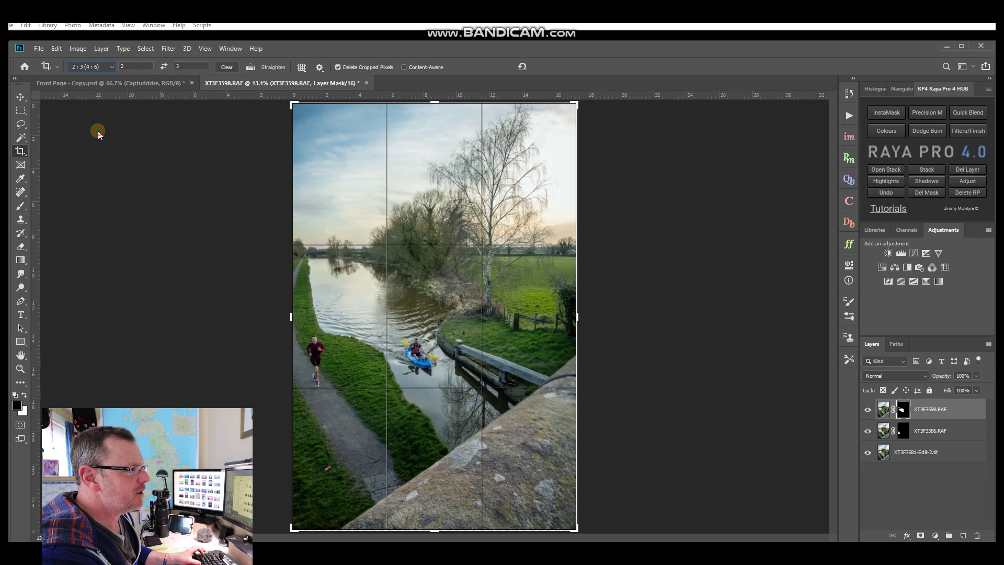
pyautogui.moveTo(293, 104); pyautogui.dragTo(294, 104)
pyautogui.moveTo(538, 397); pyautogui.dragTo(544, 403)
pyautogui.hotkey('ctrl', 'r')
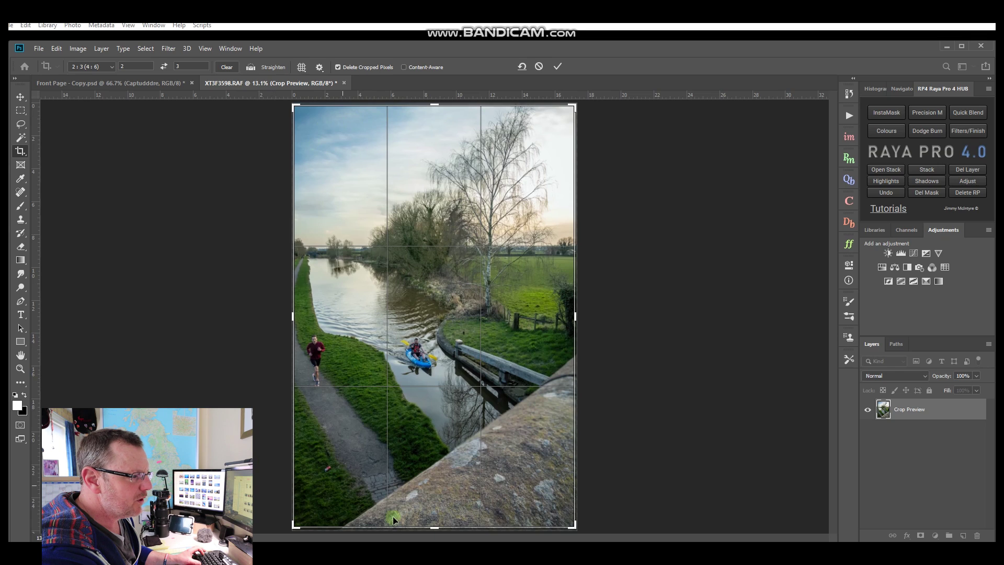
pyautogui.click(557, 68)
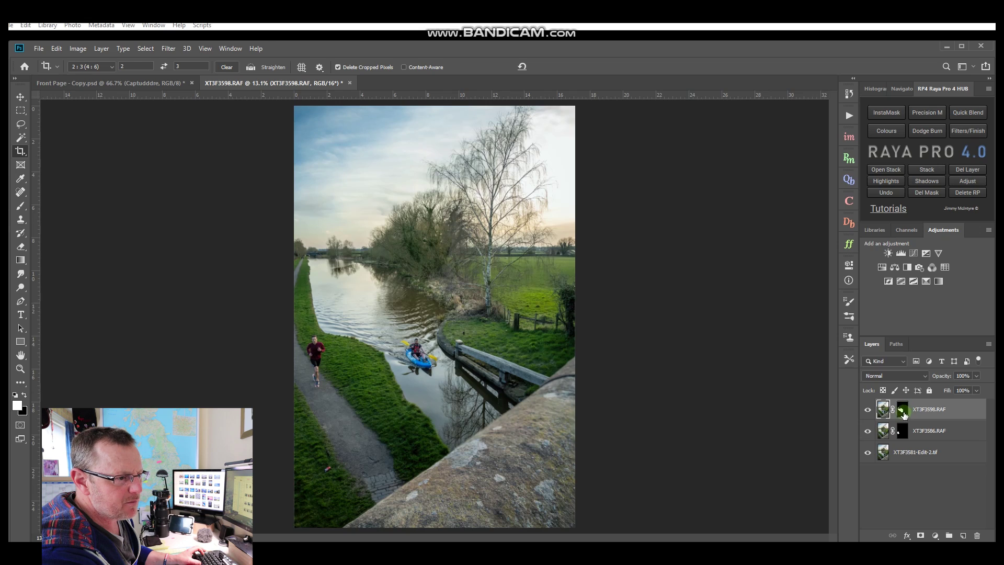
# Close the XT3F3598.RAF composite and save its changes
pyautogui.click(902, 410)
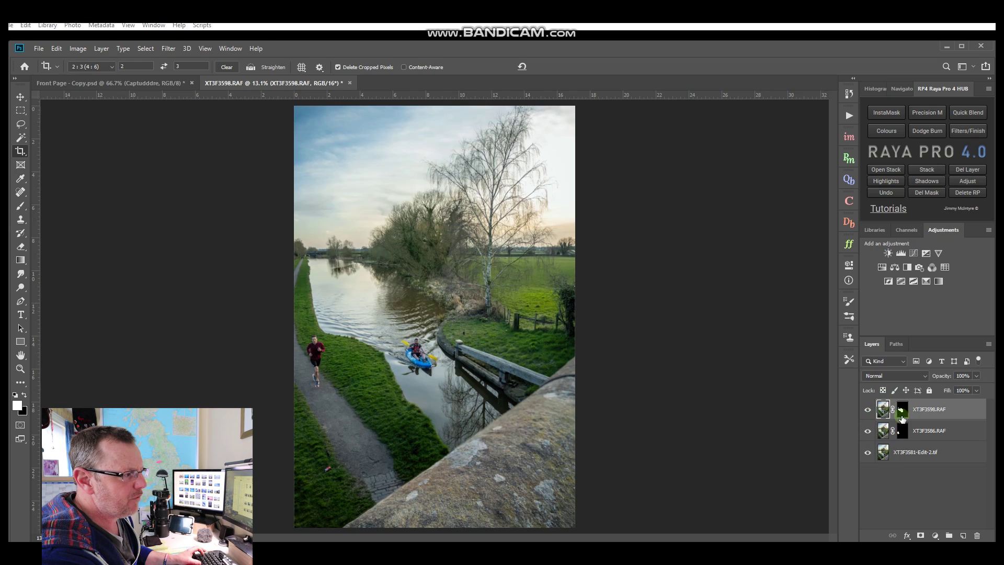
pyautogui.click(350, 84)
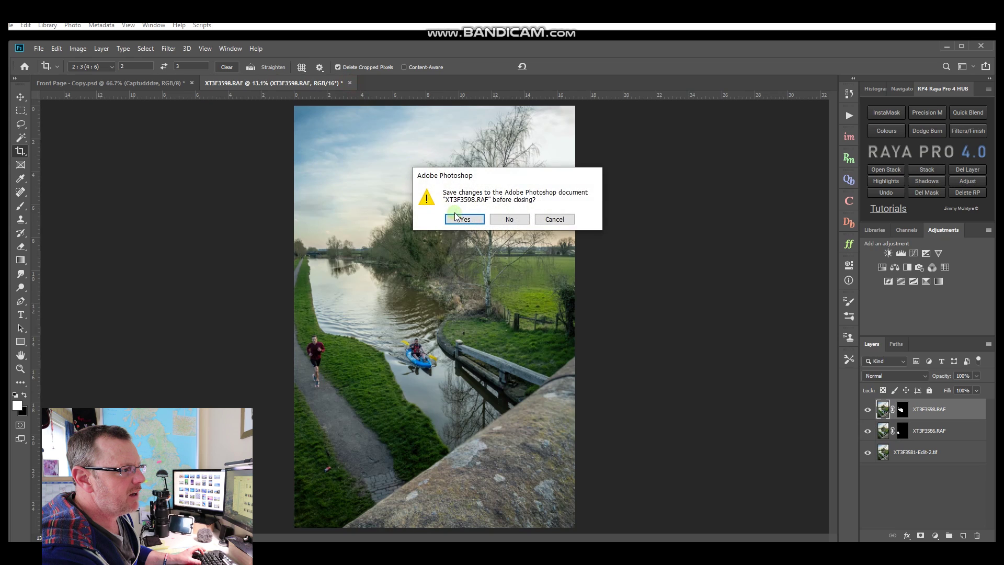
pyautogui.click(464, 218)
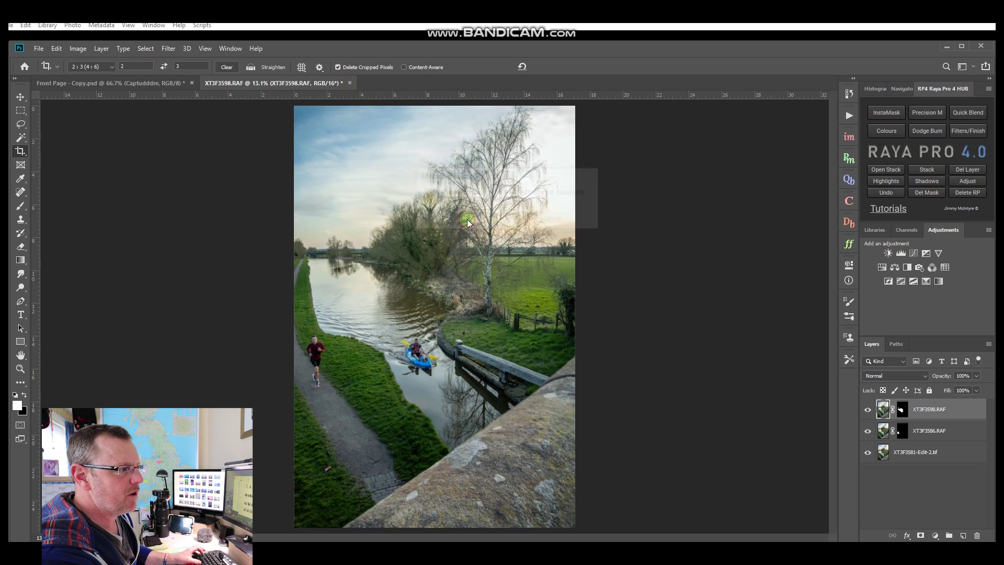
# Switch to Lightroom Classic and open XT3F3581-Edit-2-Edit.tif for developing
pyautogui.click(945, 46)
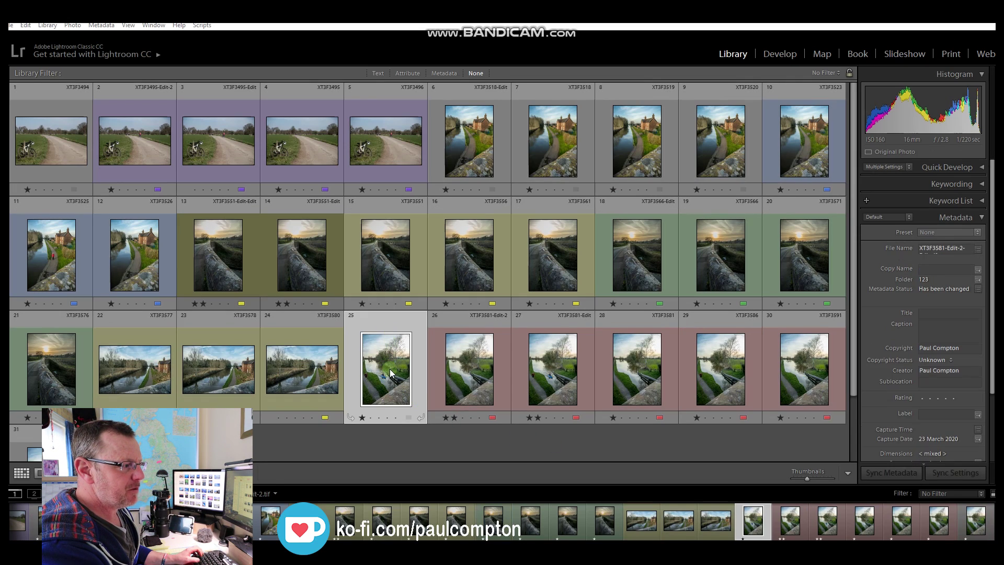
pyautogui.doubleClick(387, 379)
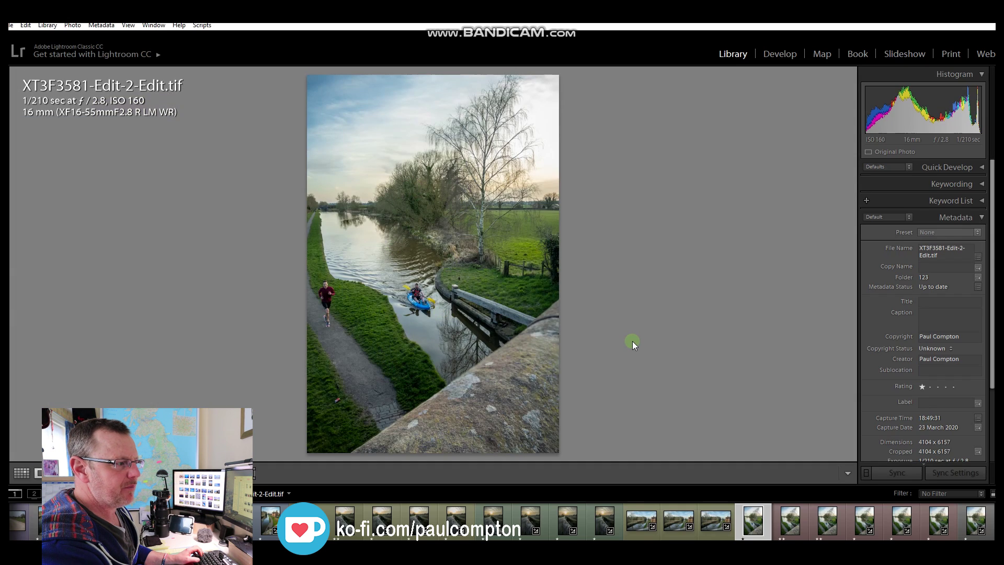
pyautogui.press('d')
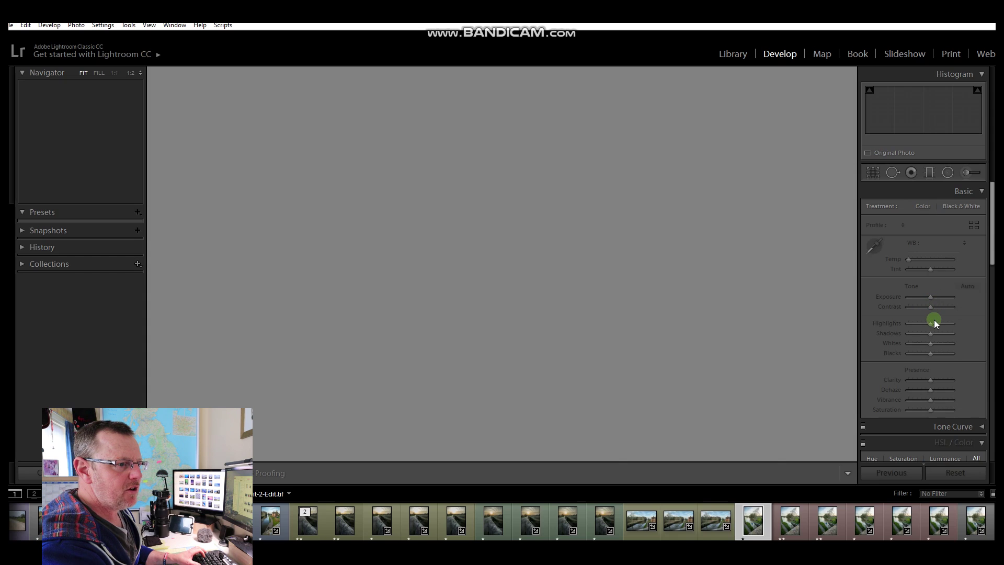
# Set the composite's Highlights to -48, Shadows to +10, Blacks to -19 and Clarity to +12
pyautogui.moveTo(931, 333)
pyautogui.mouseDown()
pyautogui.moveTo(940, 335)
pyautogui.moveTo(913, 324)
pyautogui.moveTo(942, 323)
pyautogui.moveTo(920, 325)
pyautogui.mouseUp()
pyautogui.click(933, 333)
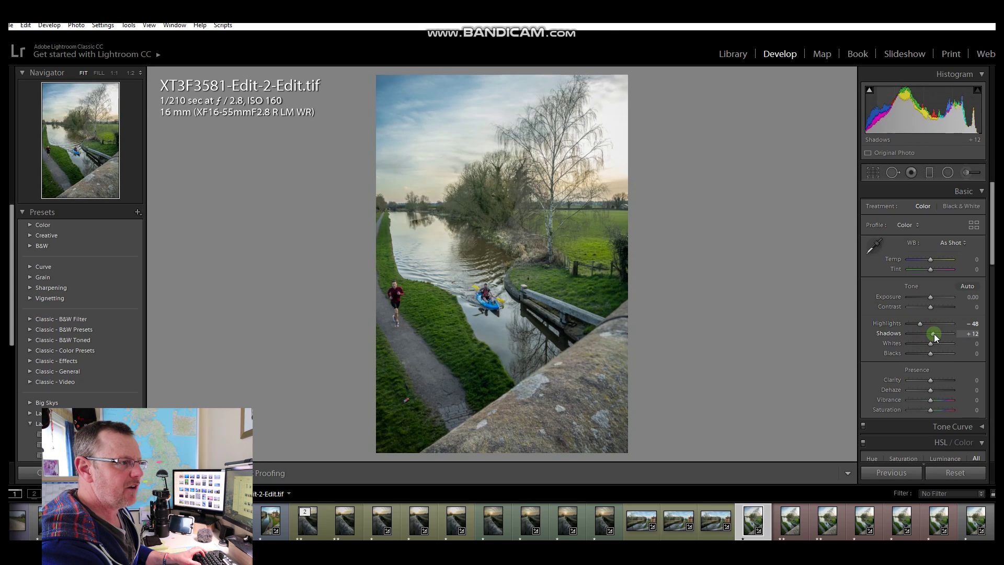
pyautogui.moveTo(934, 353); pyautogui.dragTo(933, 380)
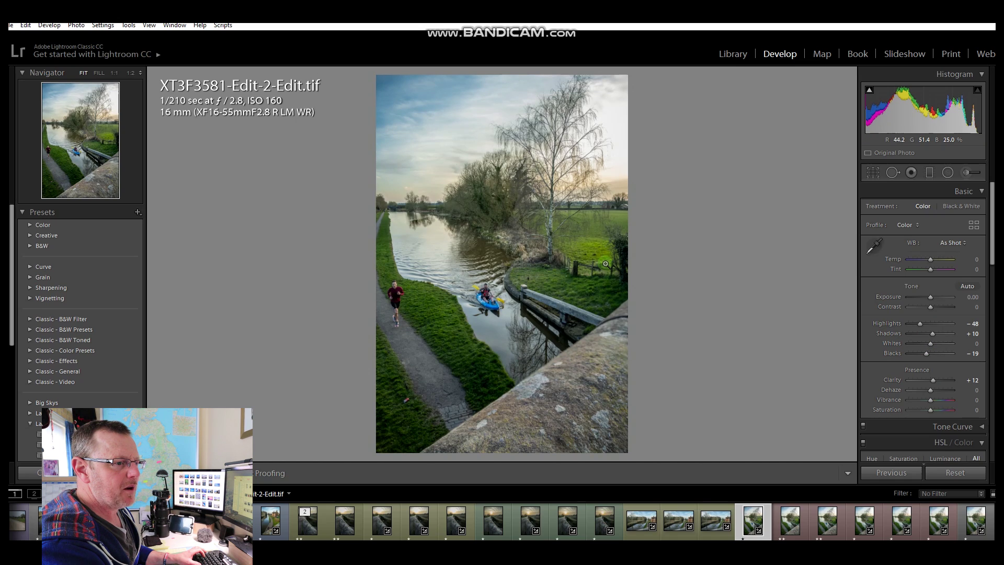